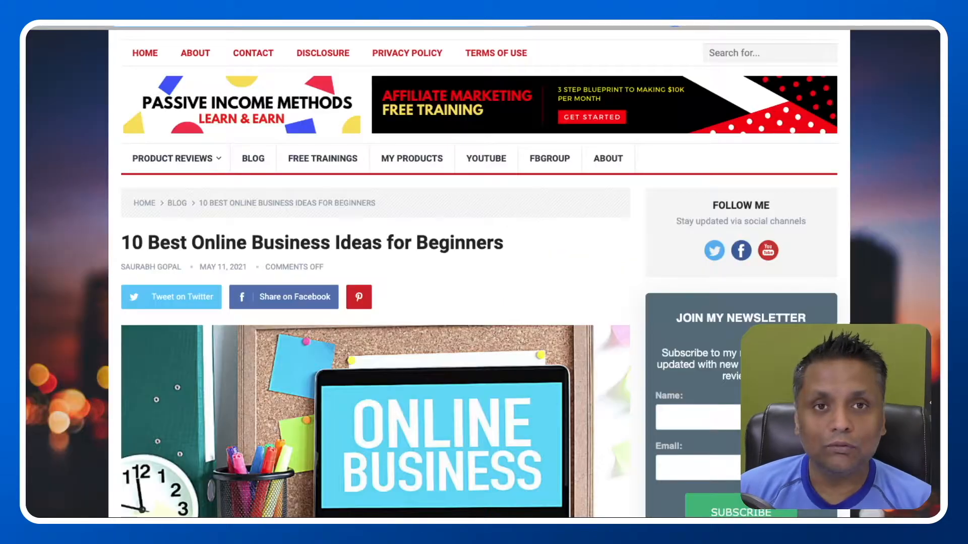
Step: Skim through the blog post "10 Best Online Business Ideas for Beginners", including its embedded video and tips section
scroll(375, 275, "down", 5)
scroll(376, 275, "down", 15)
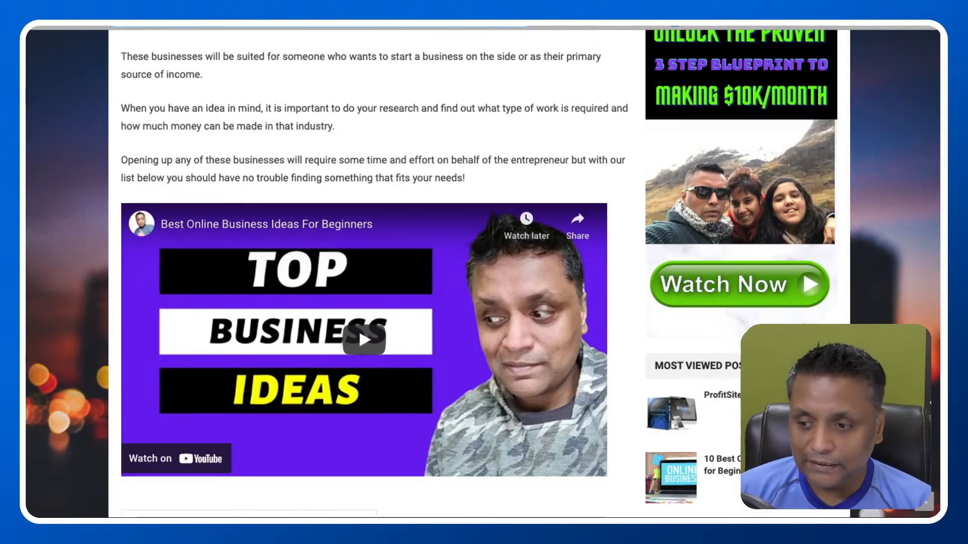
scroll(358, 336, "down", 2)
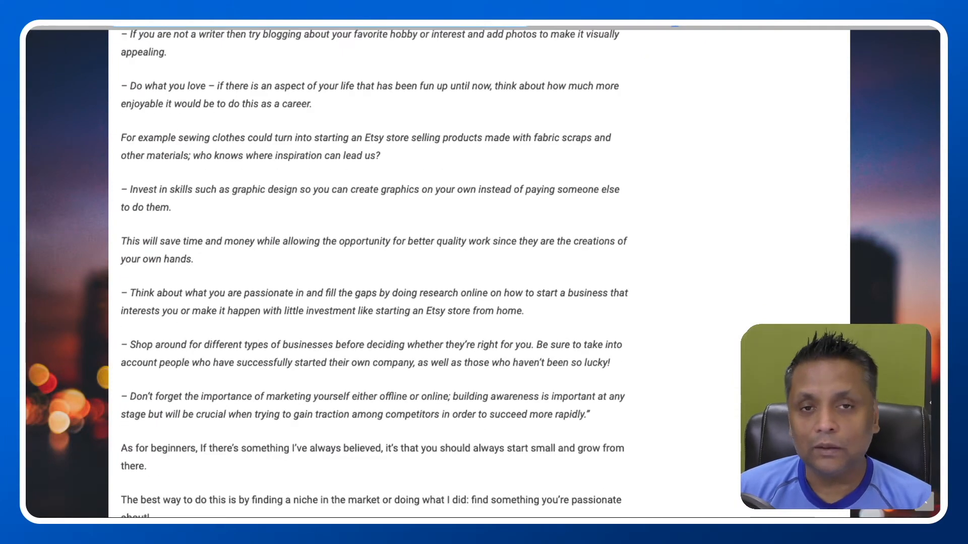
scroll(358, 336, "up", 15)
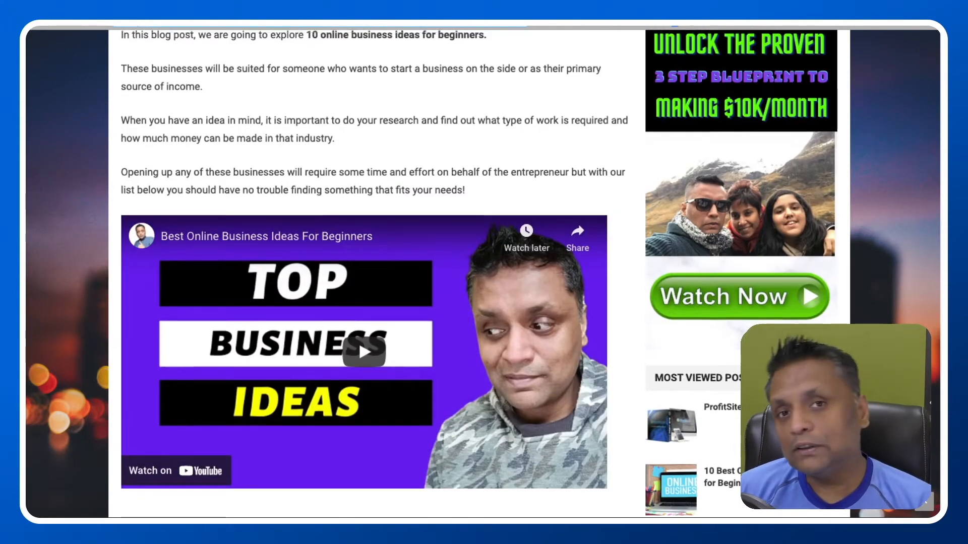
scroll(358, 336, "up", 2)
scroll(358, 417, "up", 2)
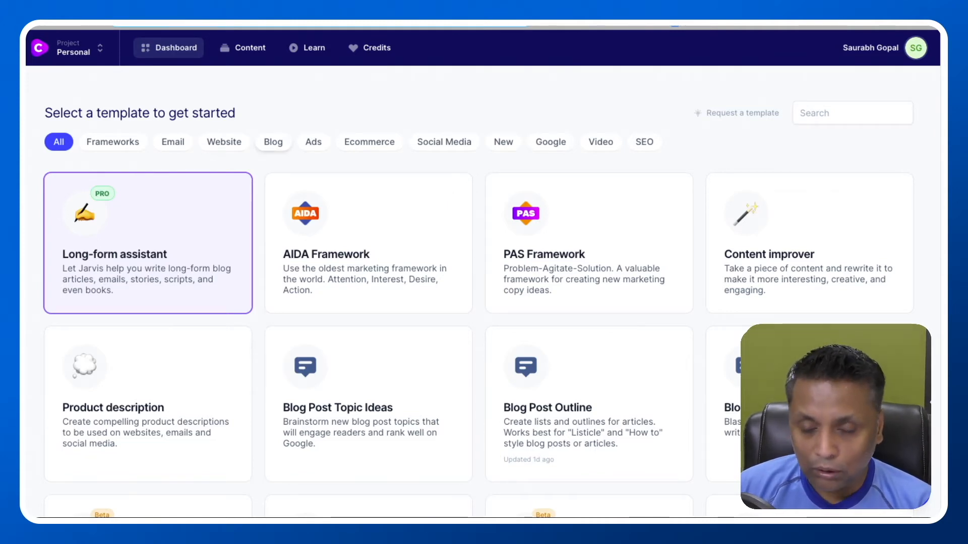
Step: Switch to Jarvis and generate outlines for "how to make a cheese sandwich" with the Blog Post Outline template from the blog templates
left_click(273, 142)
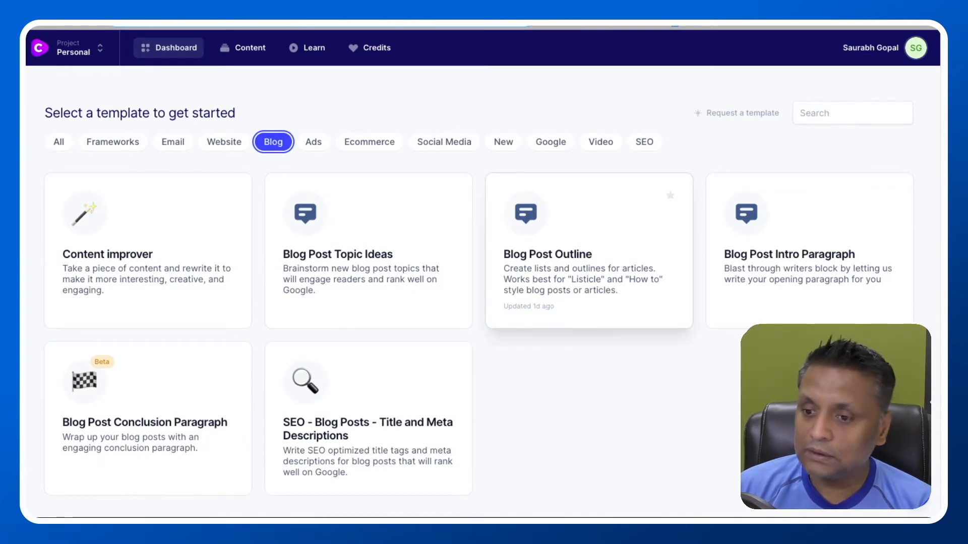
left_click(589, 252)
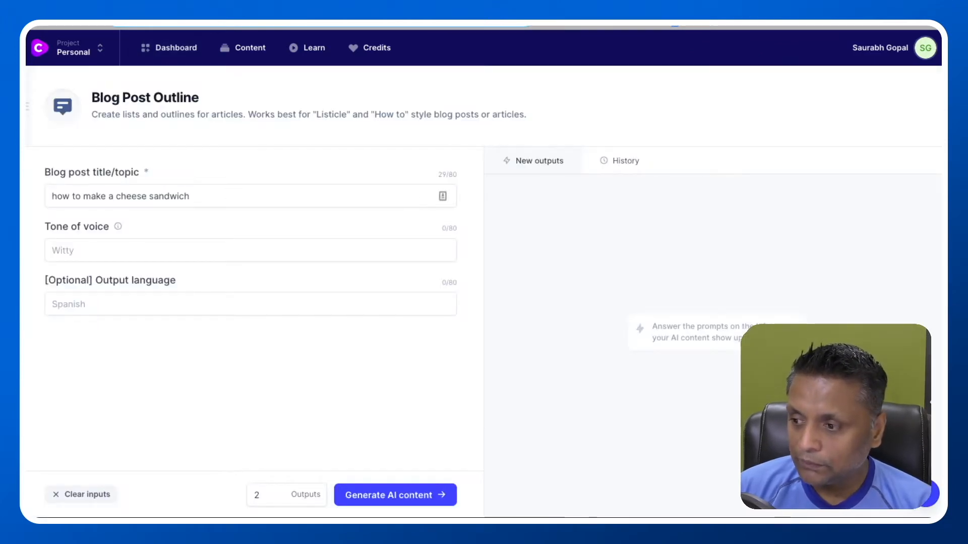
left_click(190, 196)
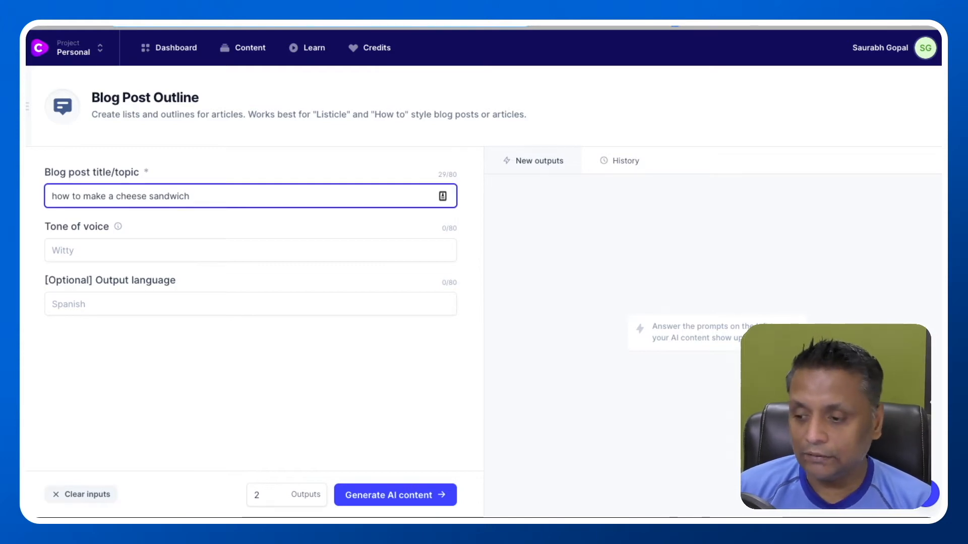
key("Return")
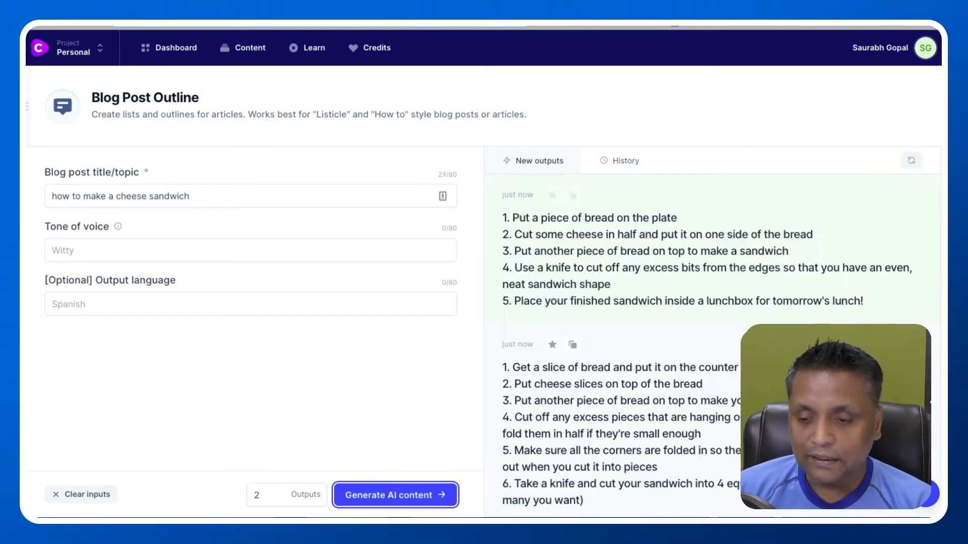
Step: Open the second generated outline, starting with "Get a slice of bread", copy its full text and close it
scroll(706, 328, "down", 2)
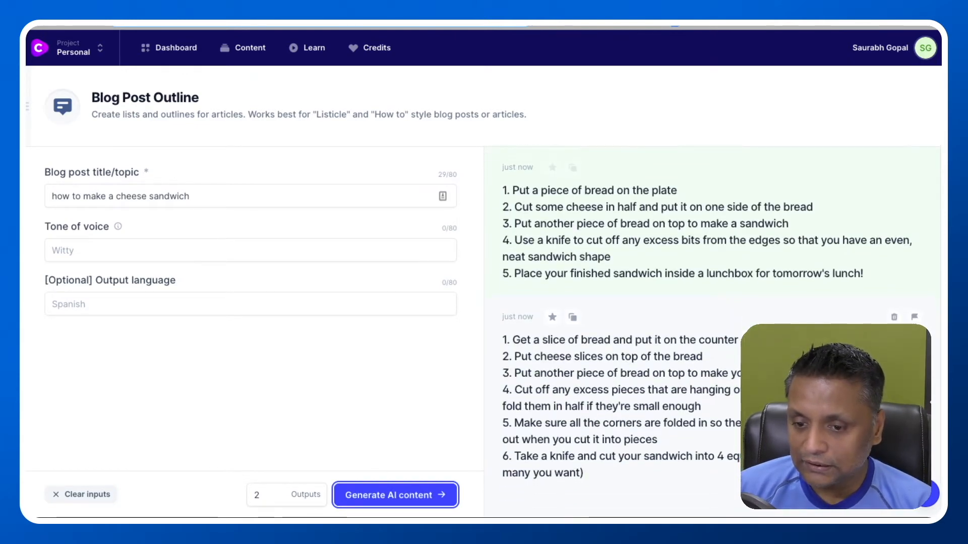
scroll(706, 328, "up", 1)
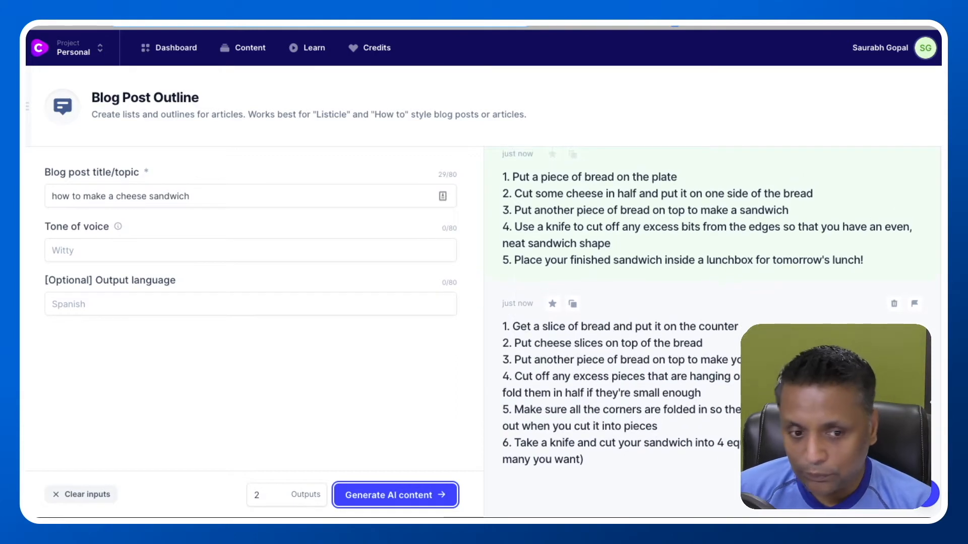
scroll(706, 328, "down", 1)
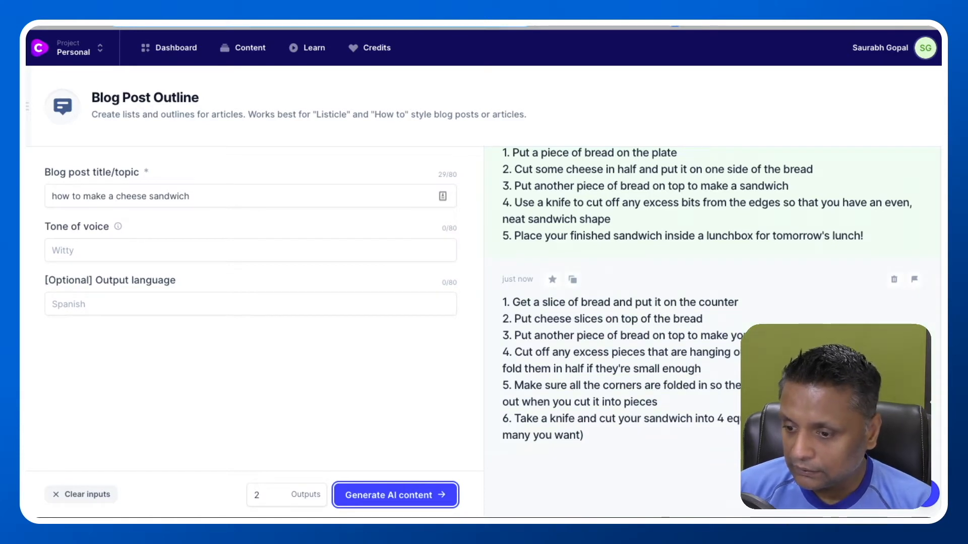
left_click(620, 360)
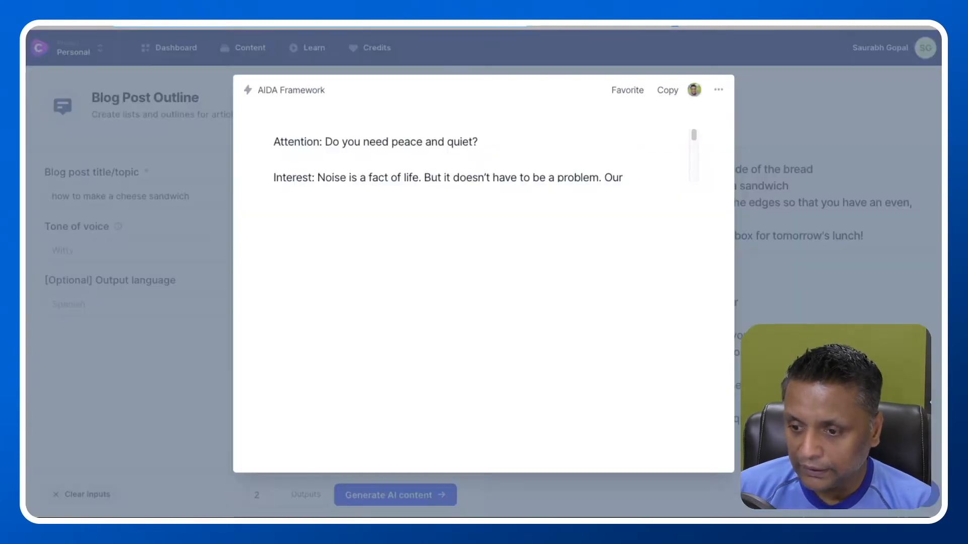
left_click_drag(325, 286, 273, 140)
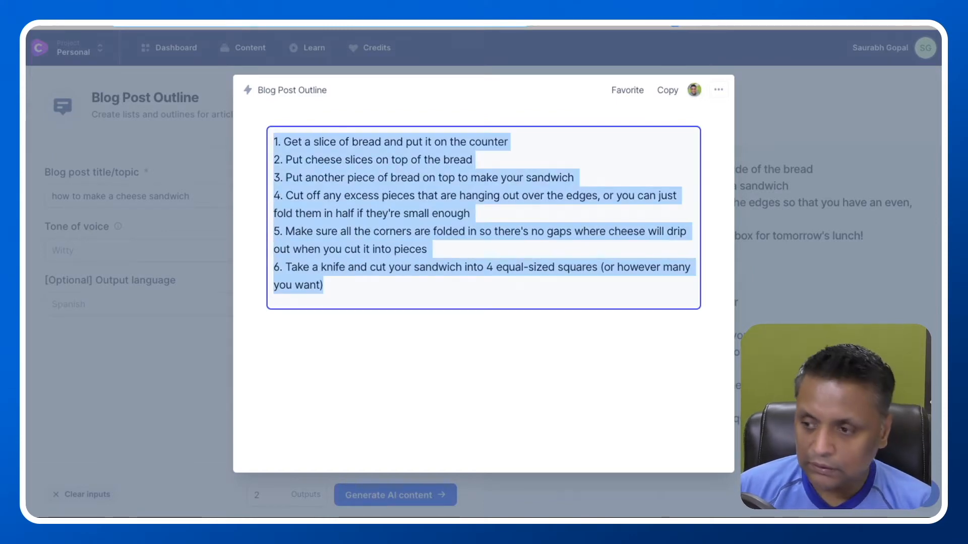
left_click(668, 91)
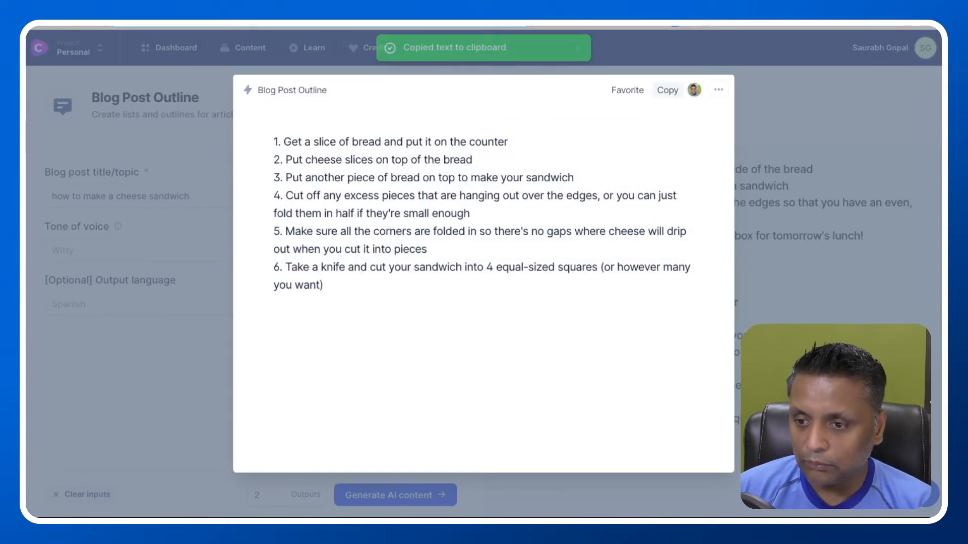
key("Escape")
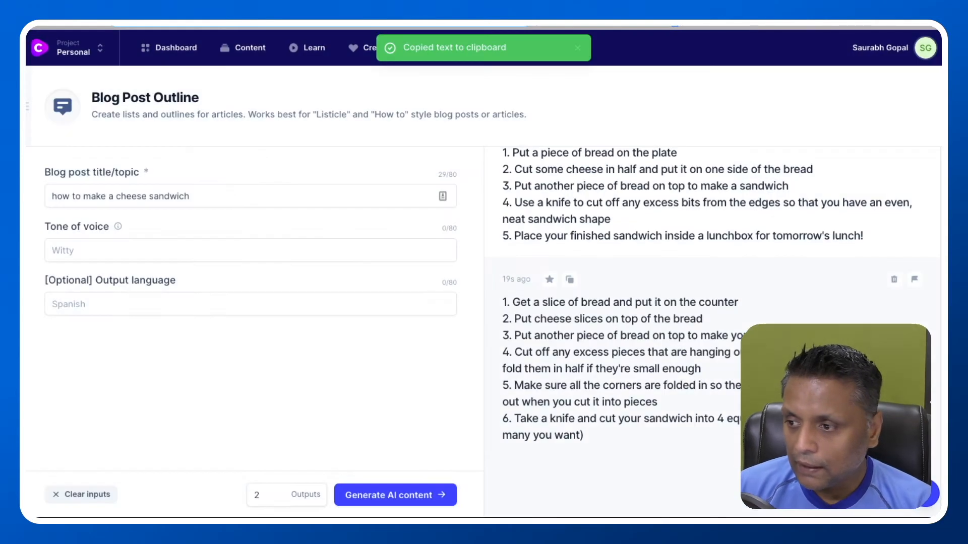
Step: Return to the template dashboard and start a new long-form content piece with the Long-form assistant
left_click(169, 47)
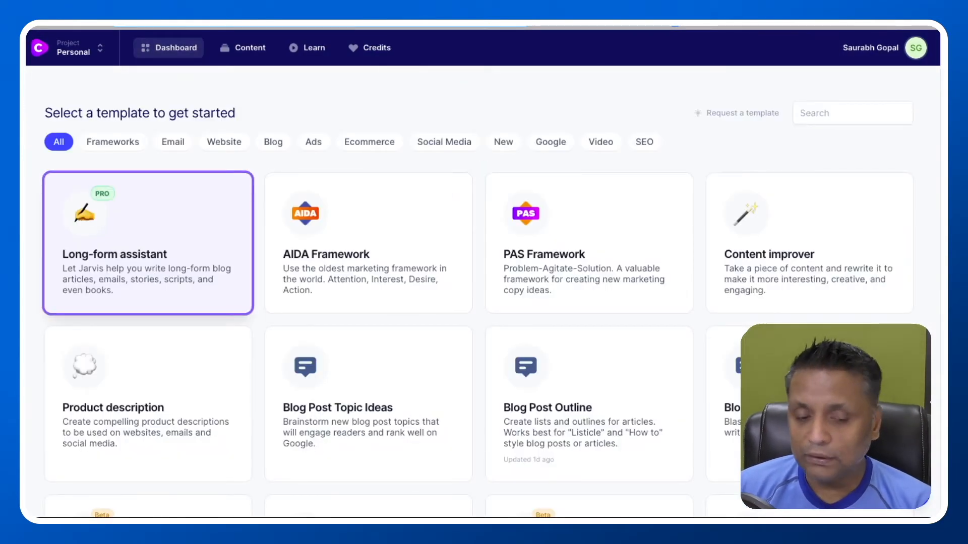
left_click(148, 242)
scroll(479, 323, "down", 1)
left_click(479, 318)
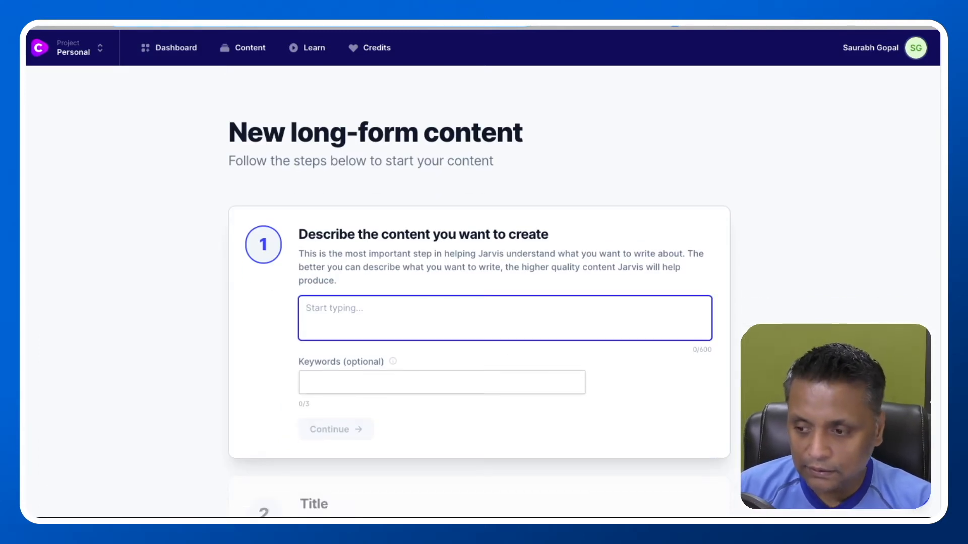
Step: Enter "write a blog post on how to make a cheese sandwich." as the content description
type("write a blog ")
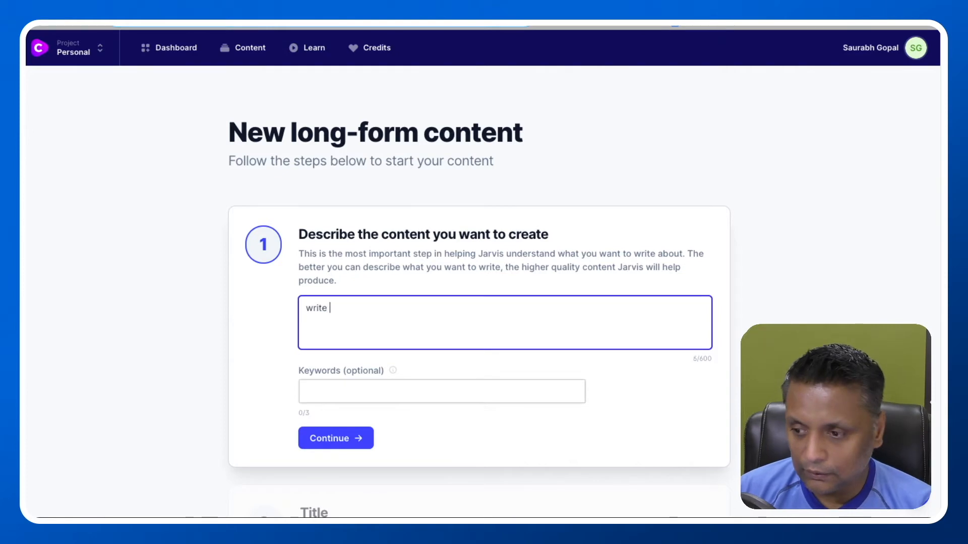
type("post on")
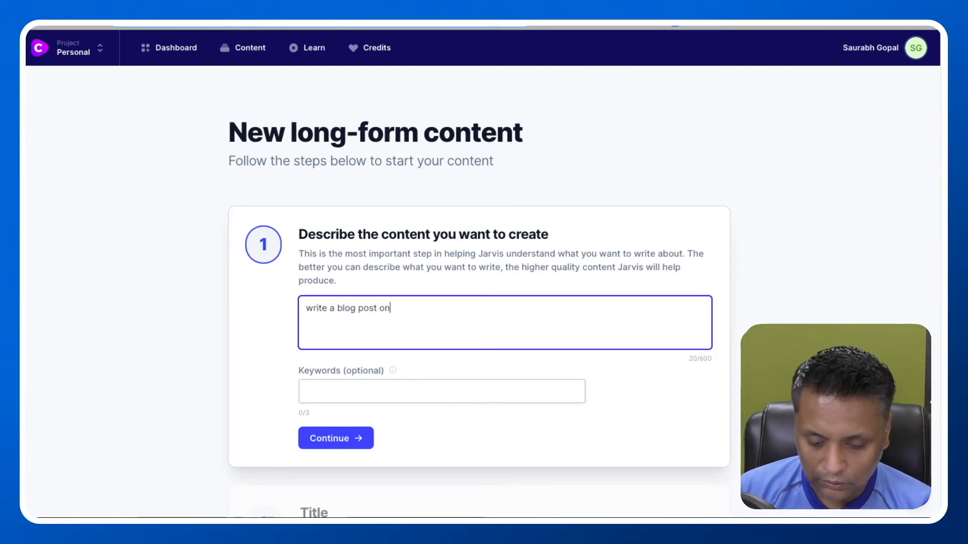
type(" how to make ")
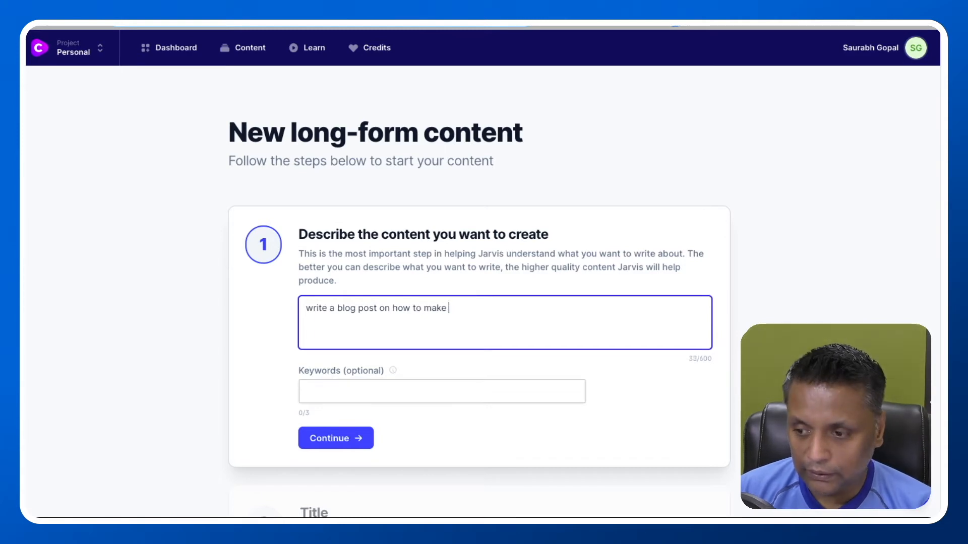
type("a cheese ")
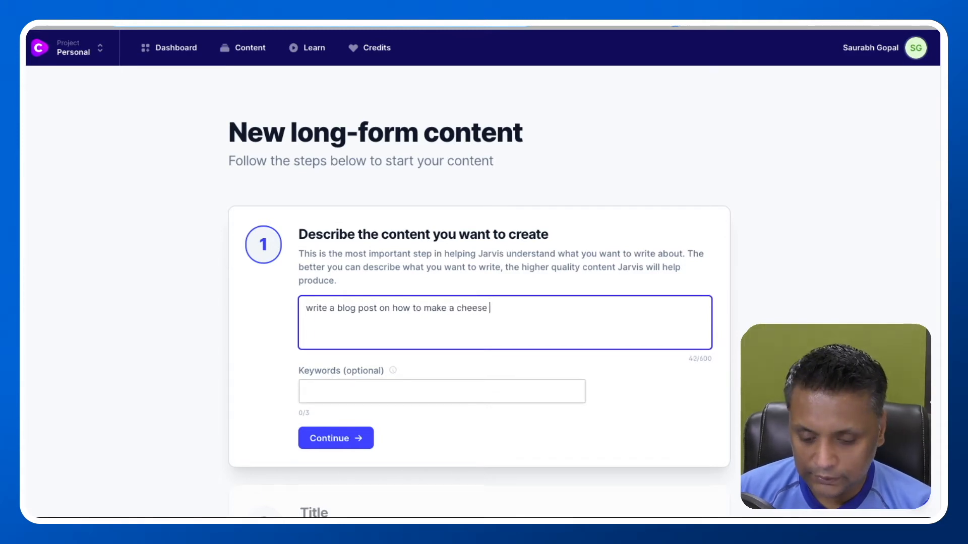
type("sandwich.")
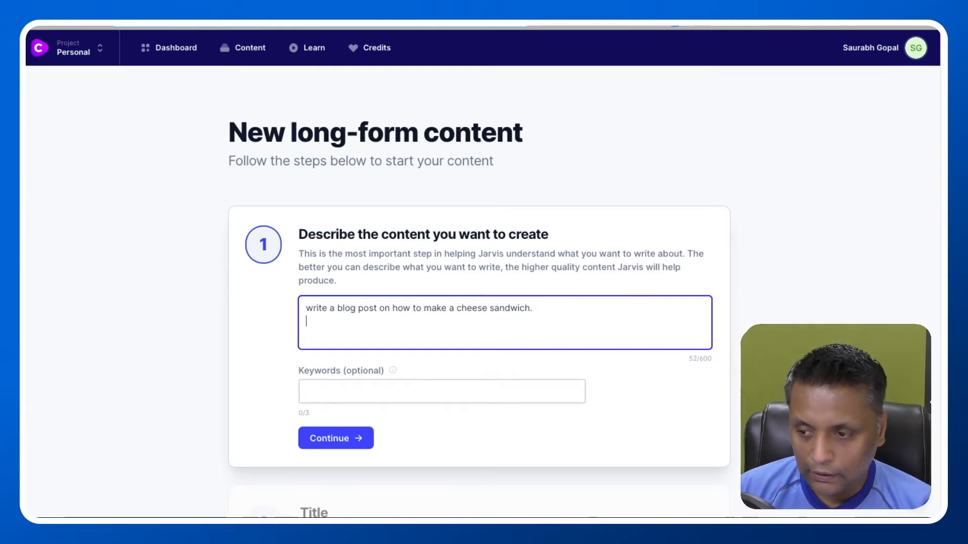
Step: Add the line "Include the following topics in the blog post" to the description and paste the copied six-point outline below it
key("Return")
type("Includ")
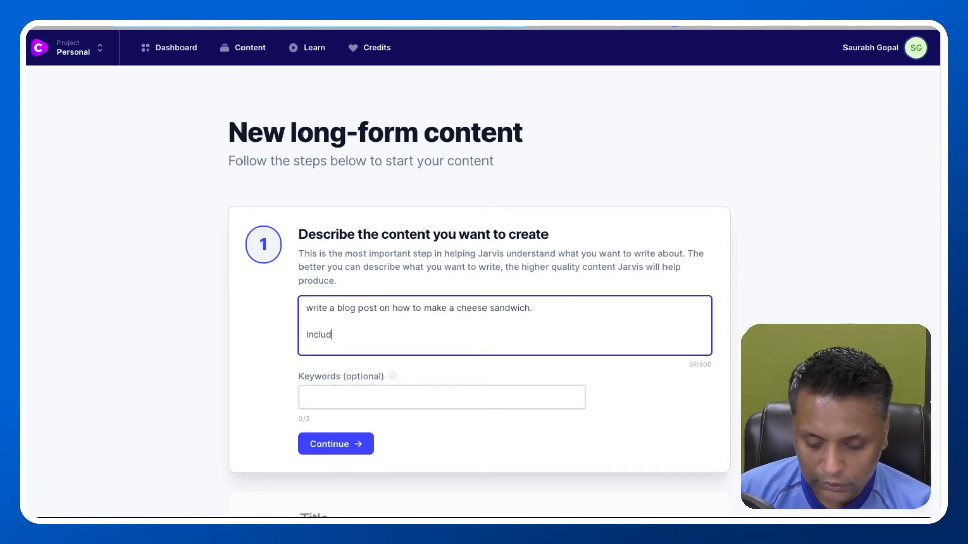
type("e the follow")
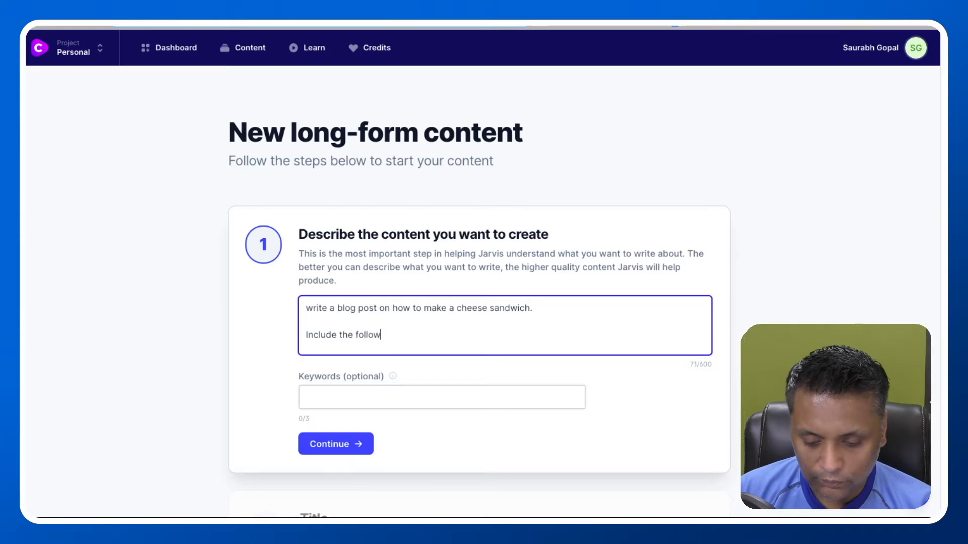
type("ing topics n")
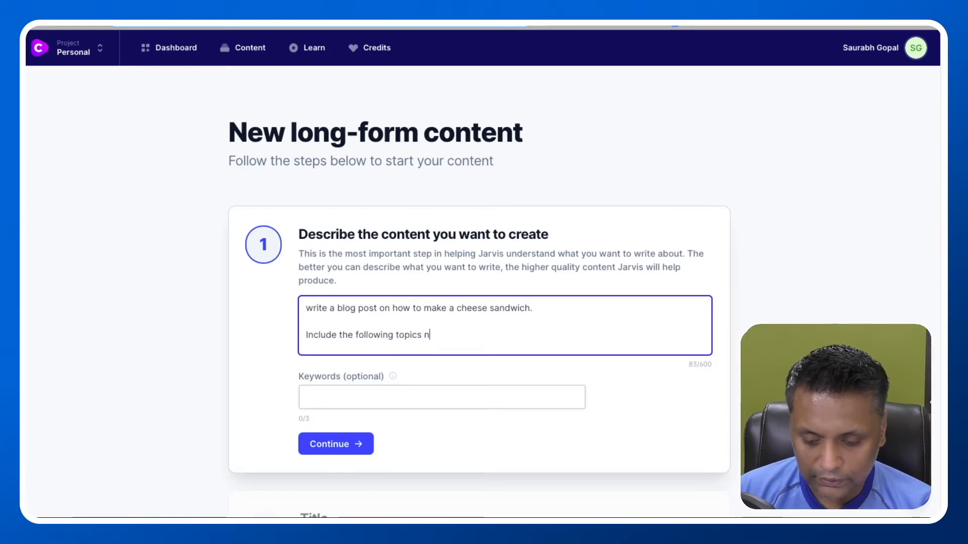
key("BackSpace")
type("in the b")
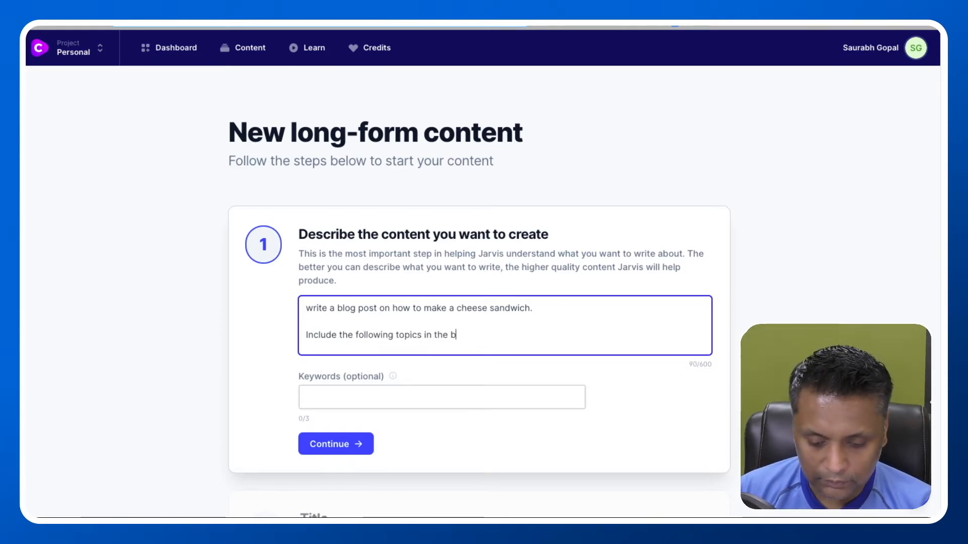
type("log post")
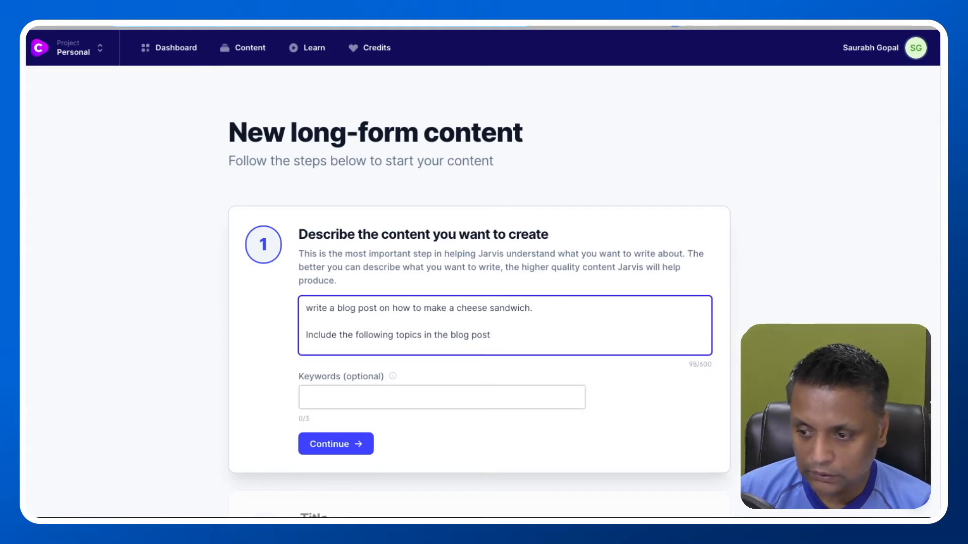
key("Return")
key("Return")
key("ctrl+v")
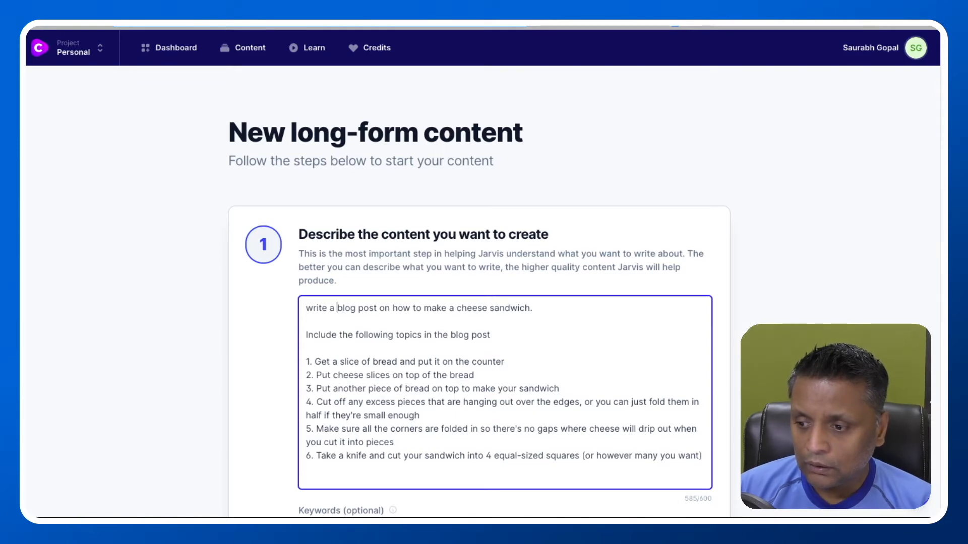
Step: Insert "1000 words" before "blog post" in the first line of the content description
left_click(337, 308)
type("1000")
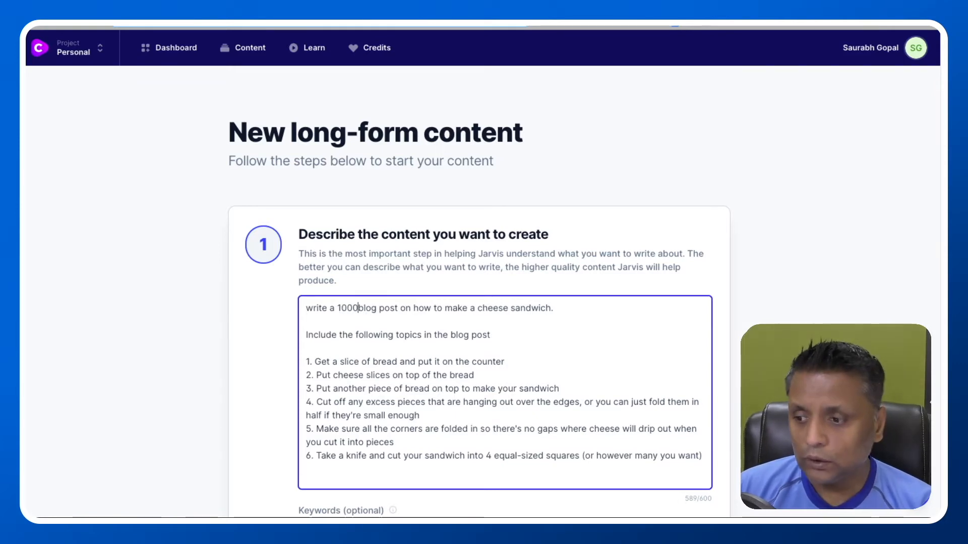
type(" word")
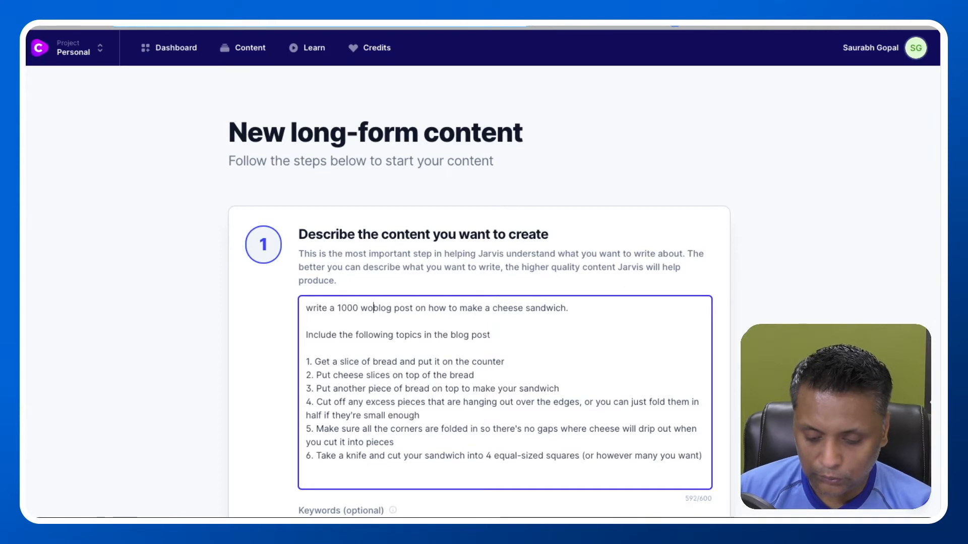
type("s")
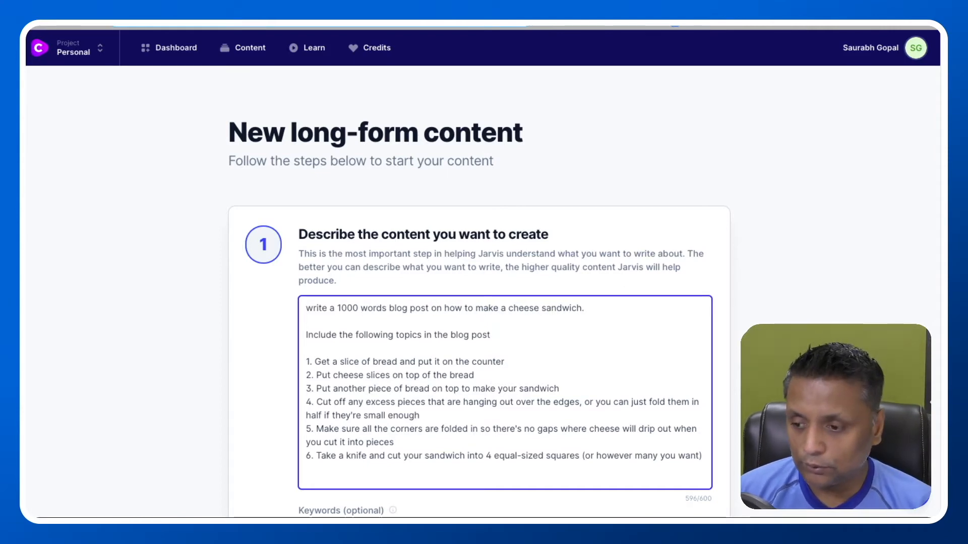
Step: Add the keyword "how to make a cheese sandwich" to the content description and generate title ideas
scroll(479, 303, "down", 5)
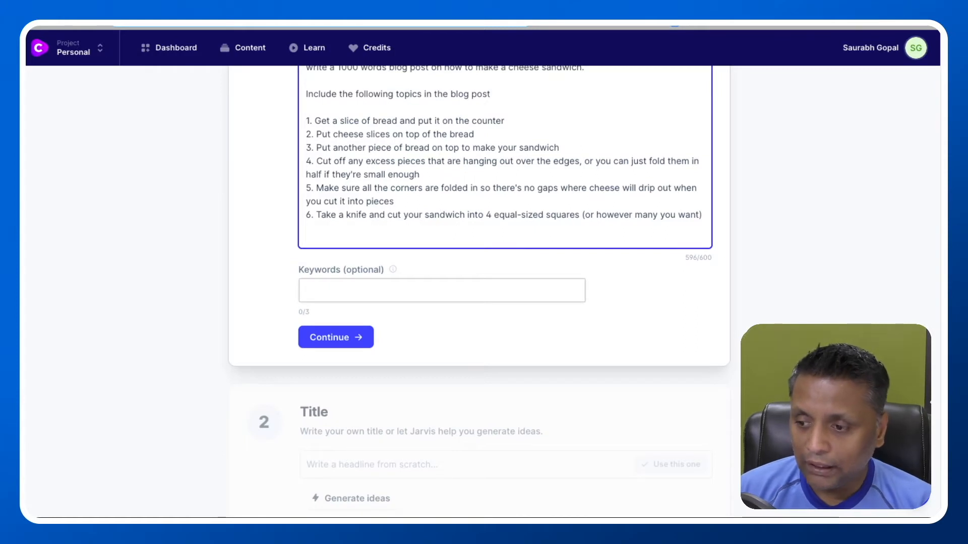
left_click(384, 291)
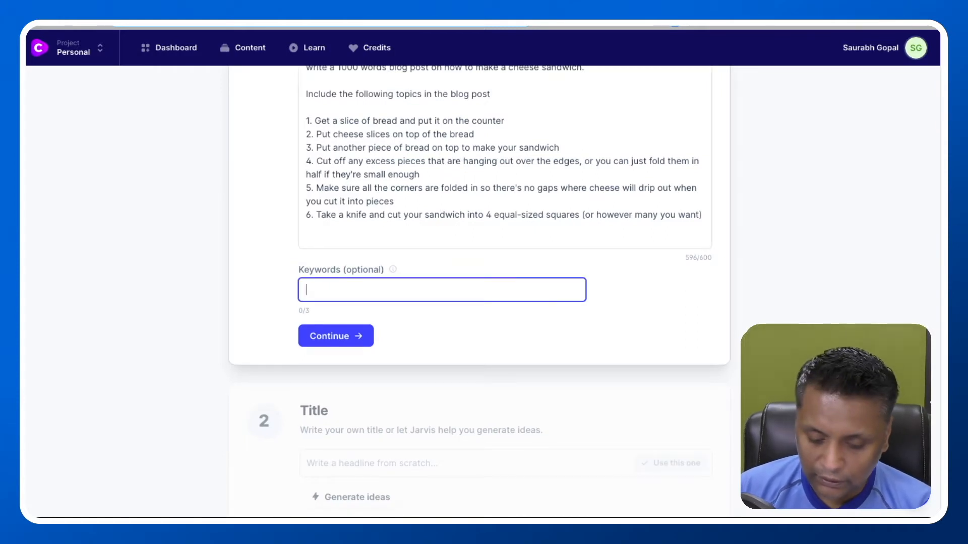
type("how to make a cheese")
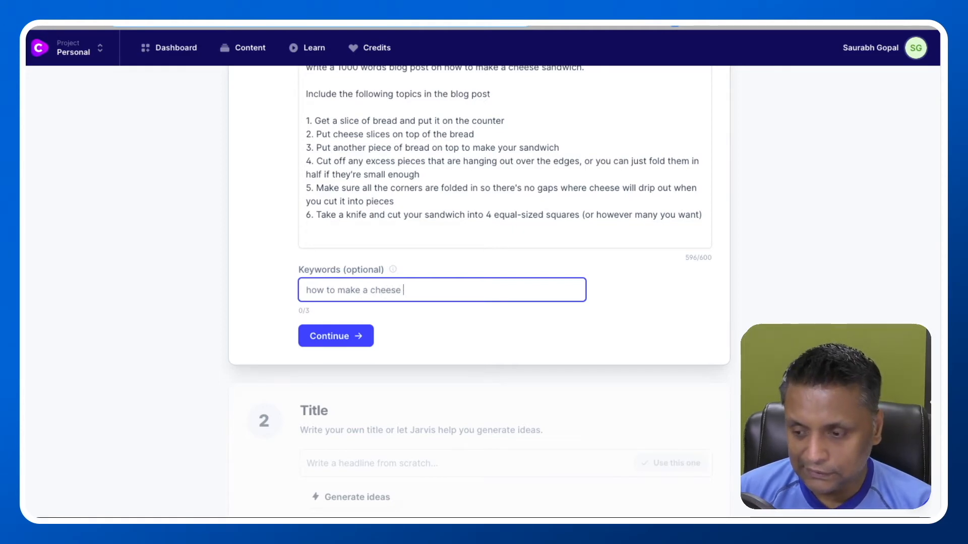
type(" sn")
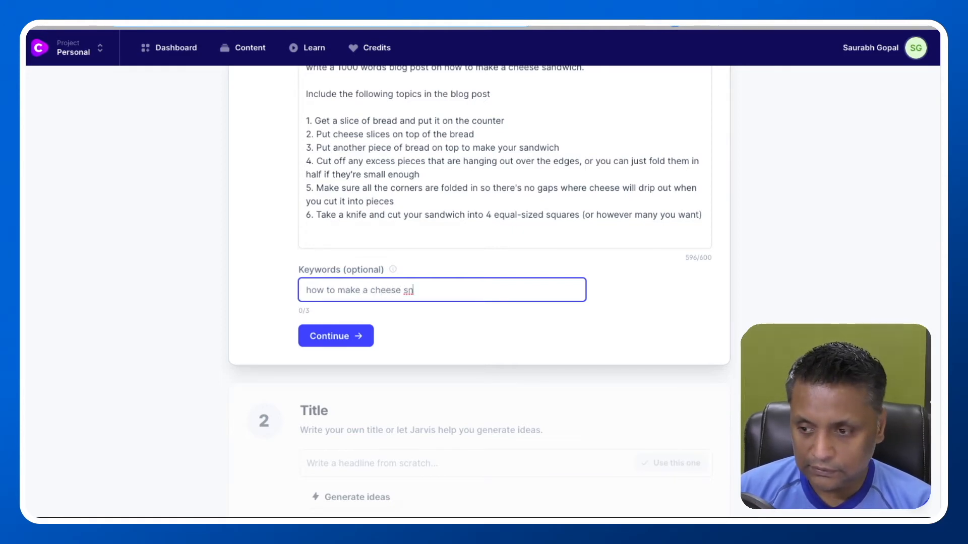
key("BackSpace")
type("andwich")
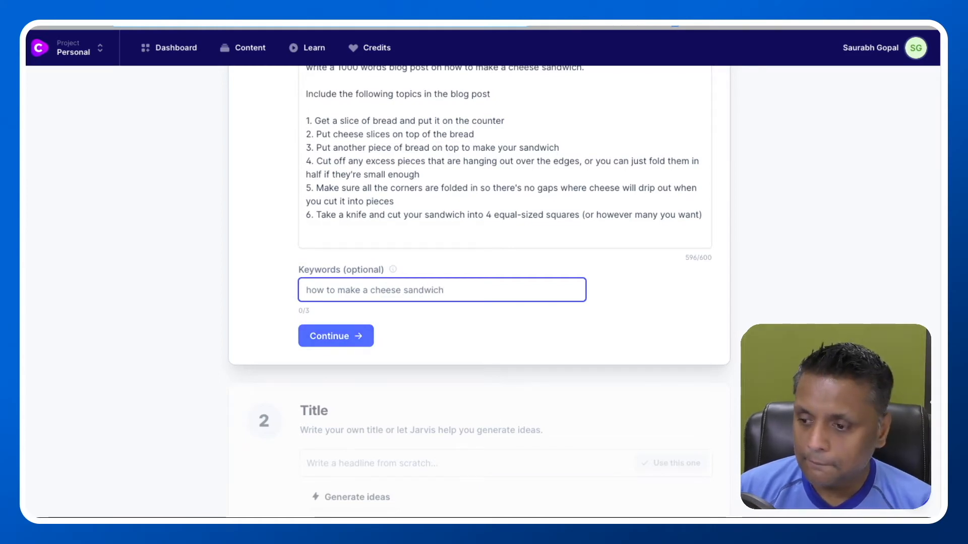
key("Return")
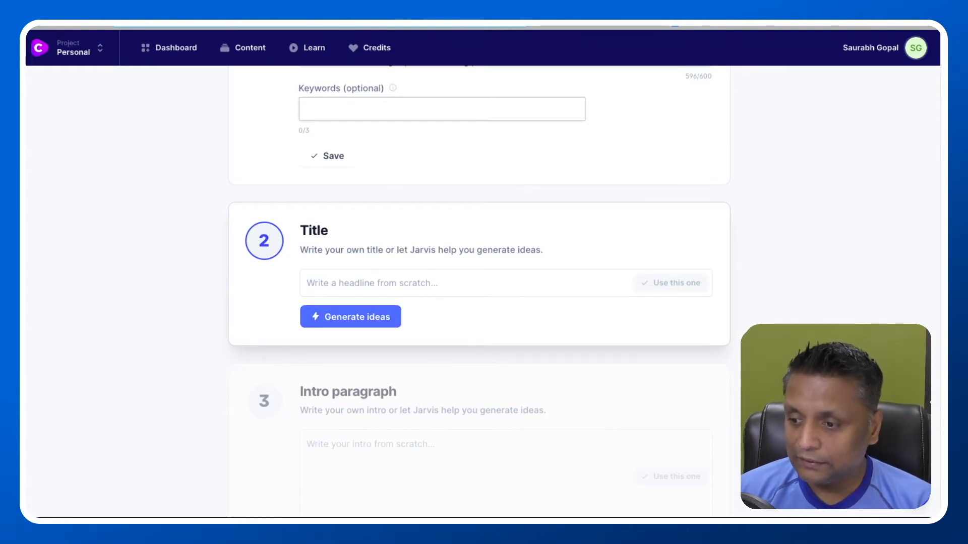
left_click(350, 317)
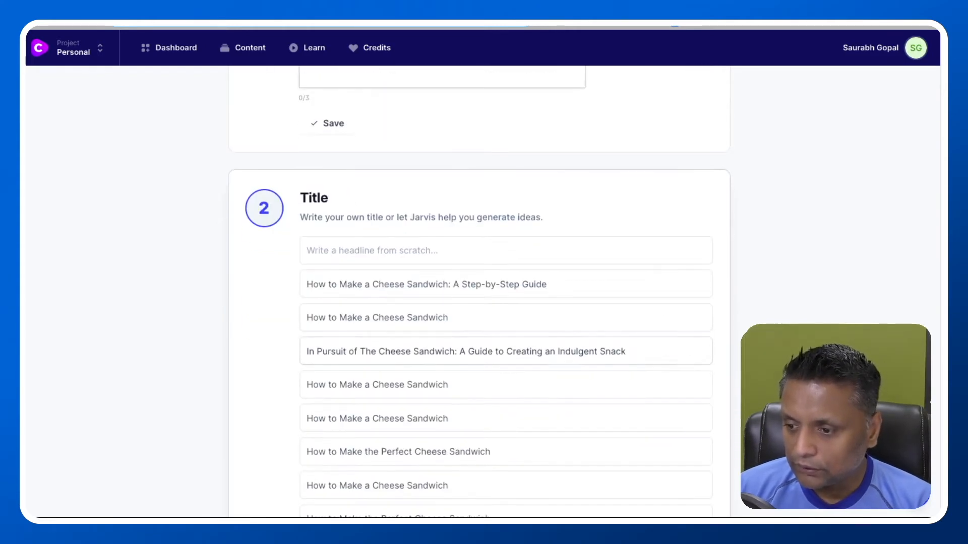
Step: Re-enter "how to make a cheese sandwich" in the empty keywords field of the content description and save it
scroll(441, 283, "up", 3)
left_click(442, 203)
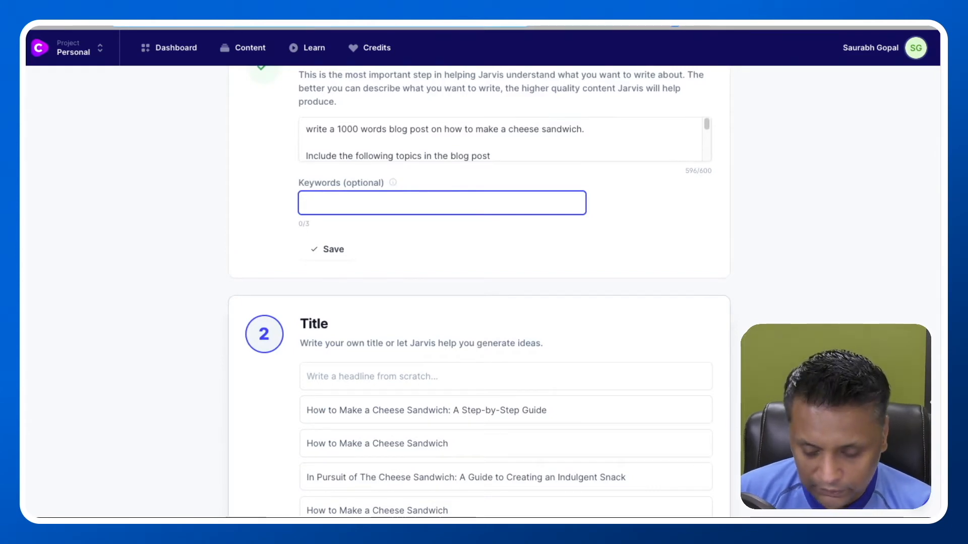
type("how to mak")
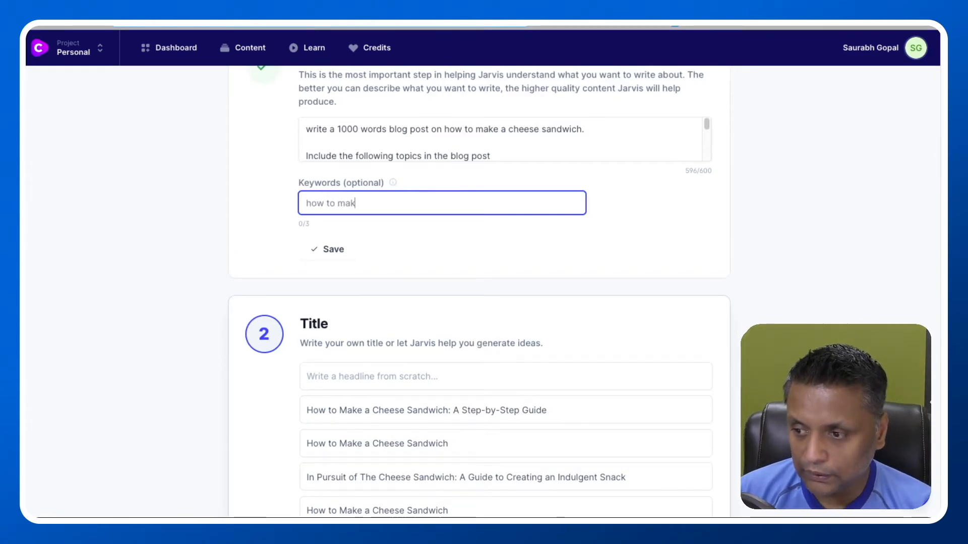
type("e a ch")
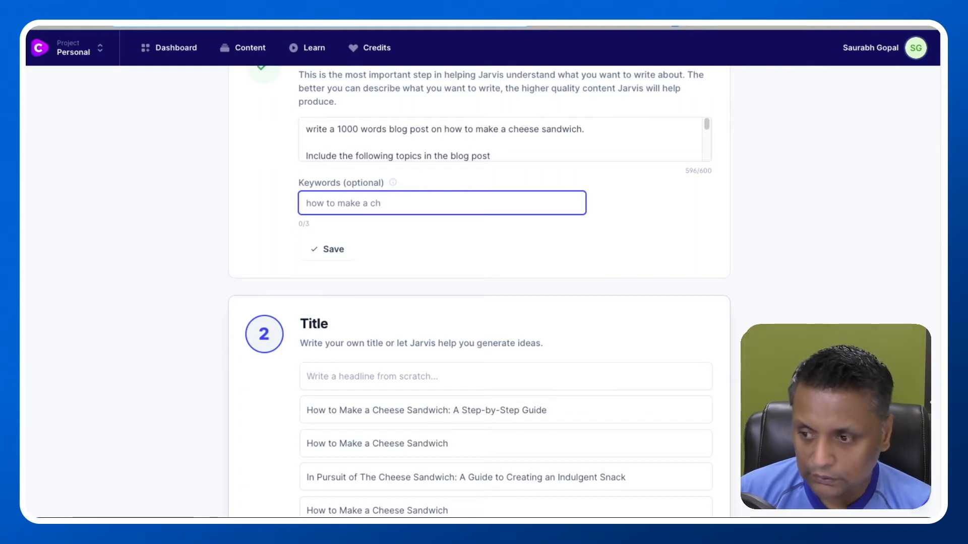
type("eese sandwich")
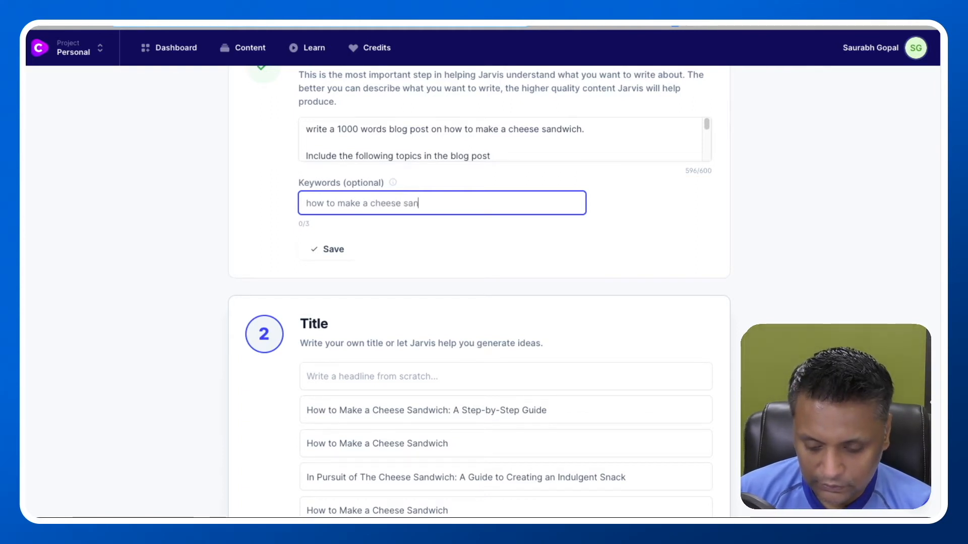
left_click(328, 249)
Step: Use the generated title "In Pursuit of The Cheese Sandwich: A Guide to Creating an Indulgent Snack" for the post
scroll(506, 308, "up", 2)
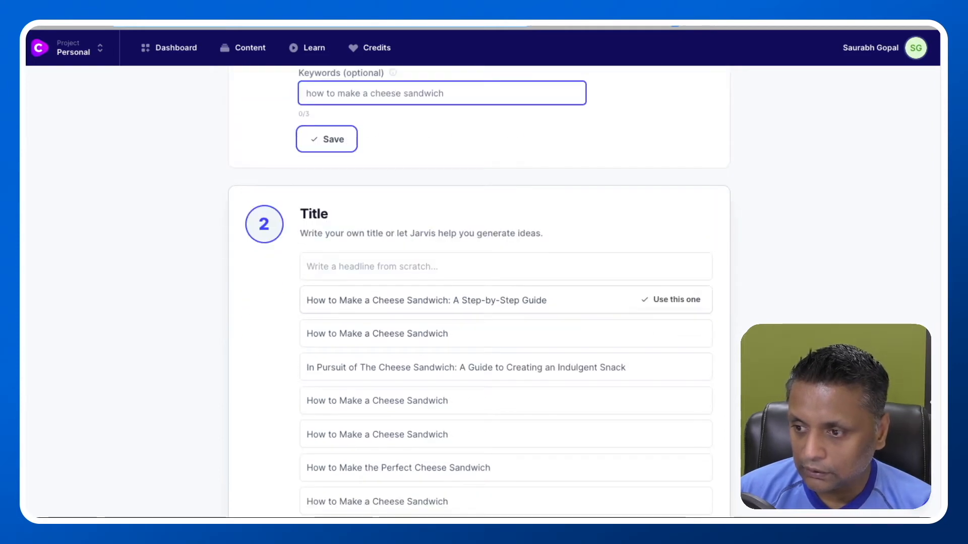
scroll(506, 308, "down", 1)
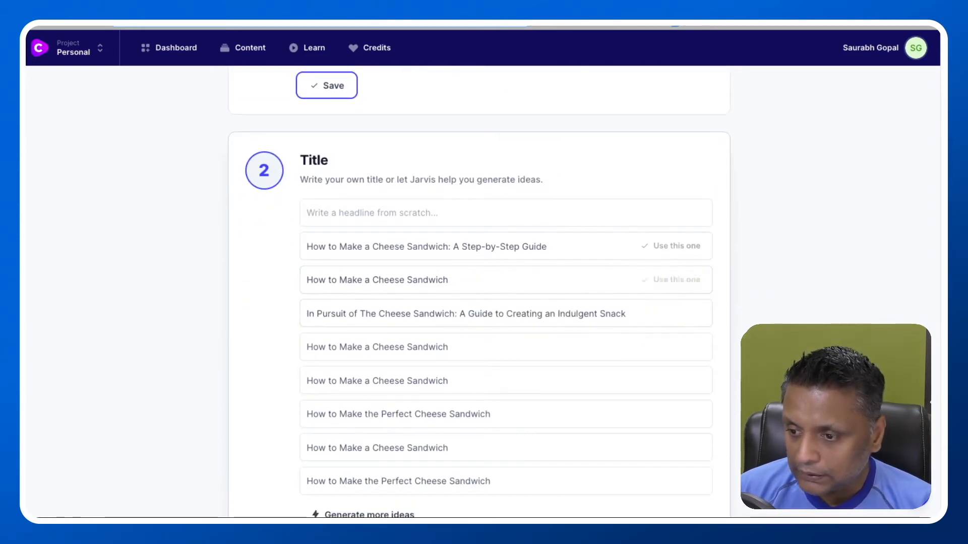
scroll(506, 270, "down", 1)
scroll(505, 261, "down", 1)
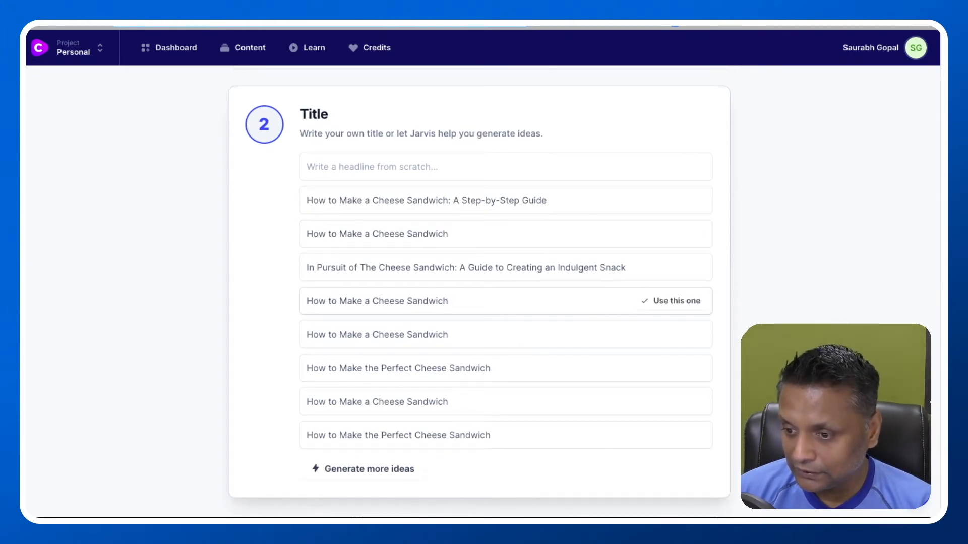
scroll(506, 292, "down", 1)
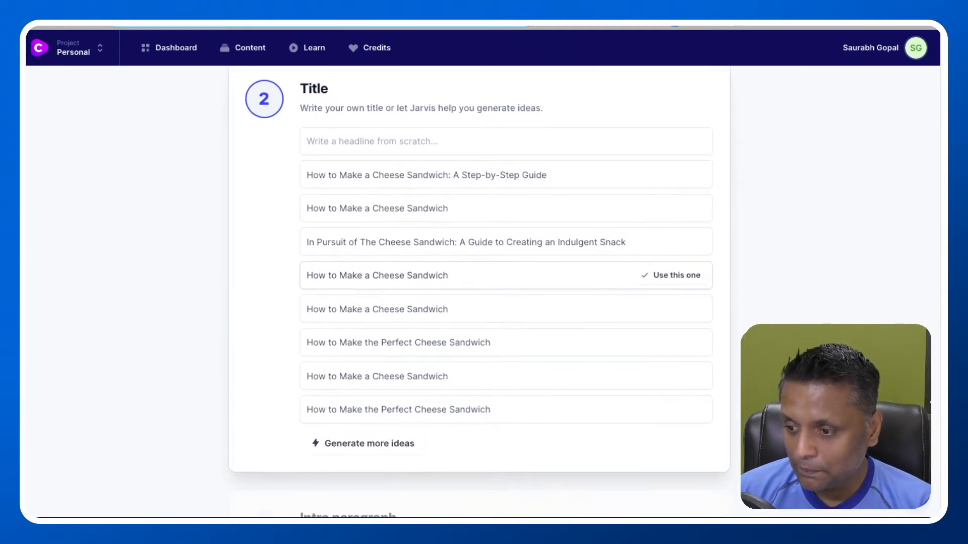
scroll(506, 275, "down", 1)
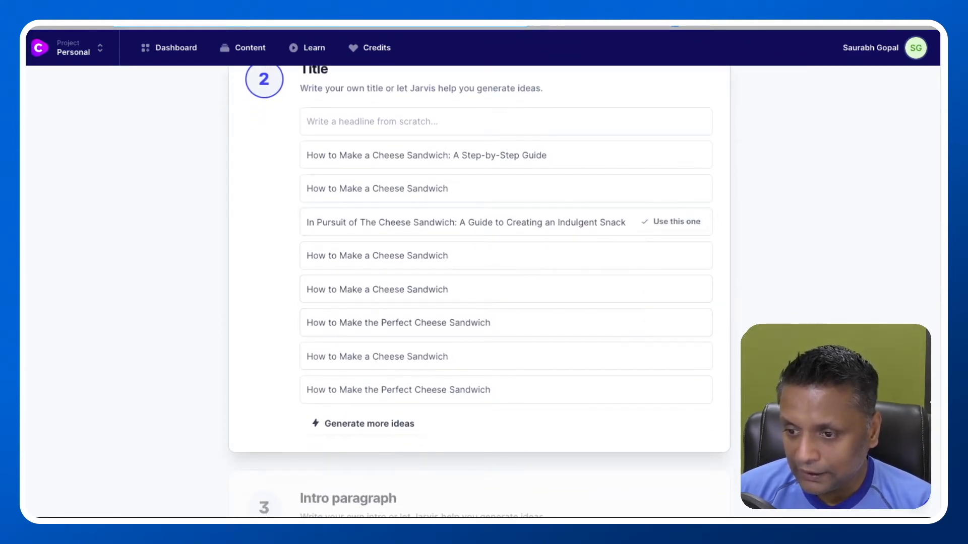
left_click(678, 222)
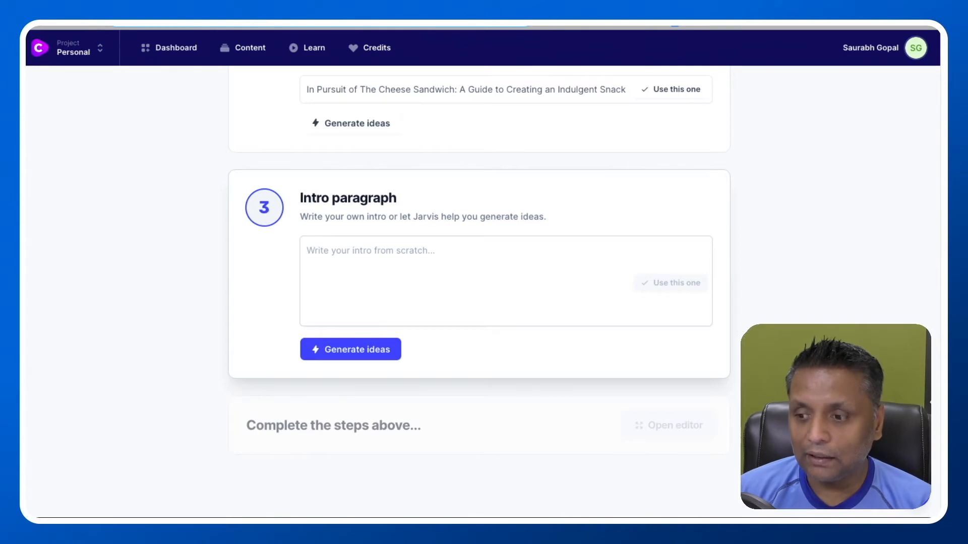
Step: Generate intro paragraph ideas and use the one beginning "A cheese sandwich. A simple snack that has been around forever"
left_click(351, 349)
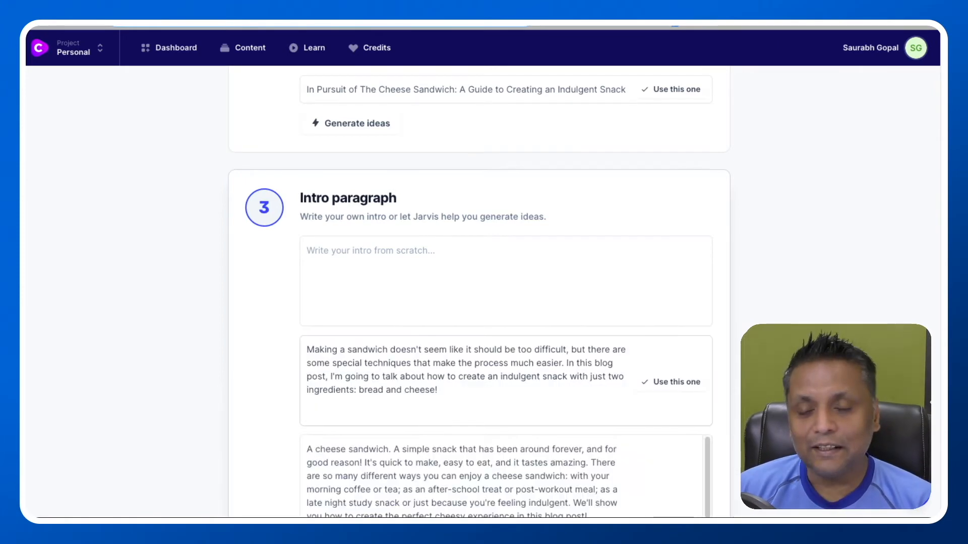
scroll(676, 398, "down", 3)
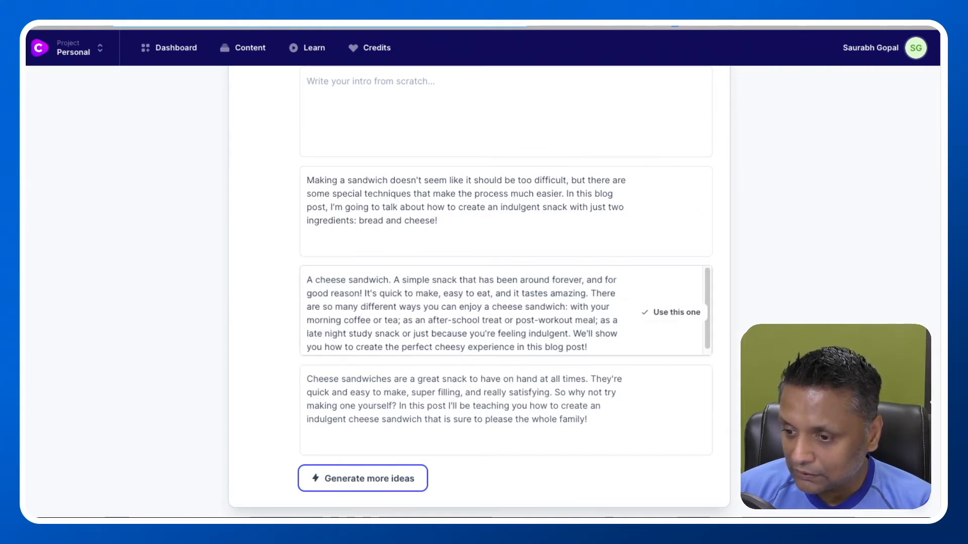
scroll(461, 310, "down", 1)
scroll(504, 383, "down", 1)
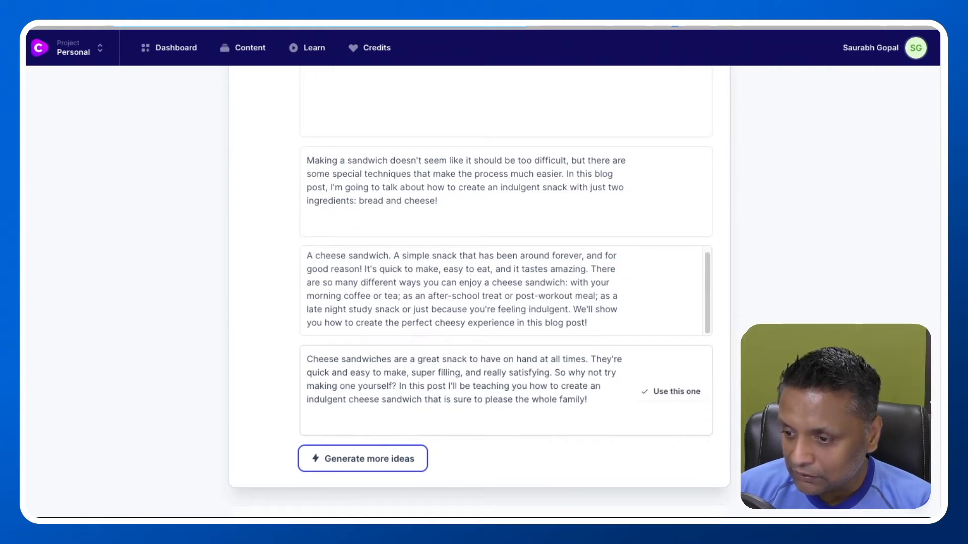
left_click(676, 290)
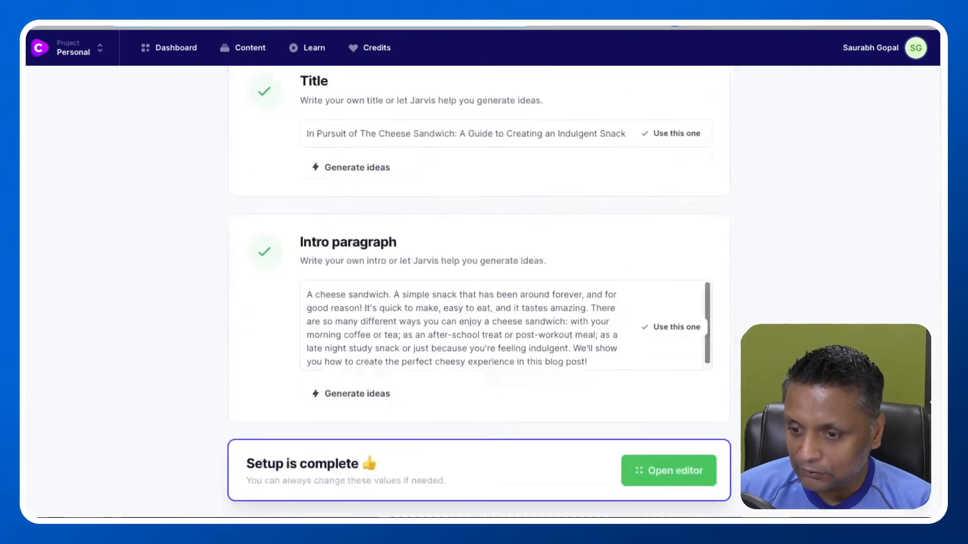
Step: Open the post in the editor and paste the six-point outline below the intro, removing the extra blank line between them
left_click(669, 275)
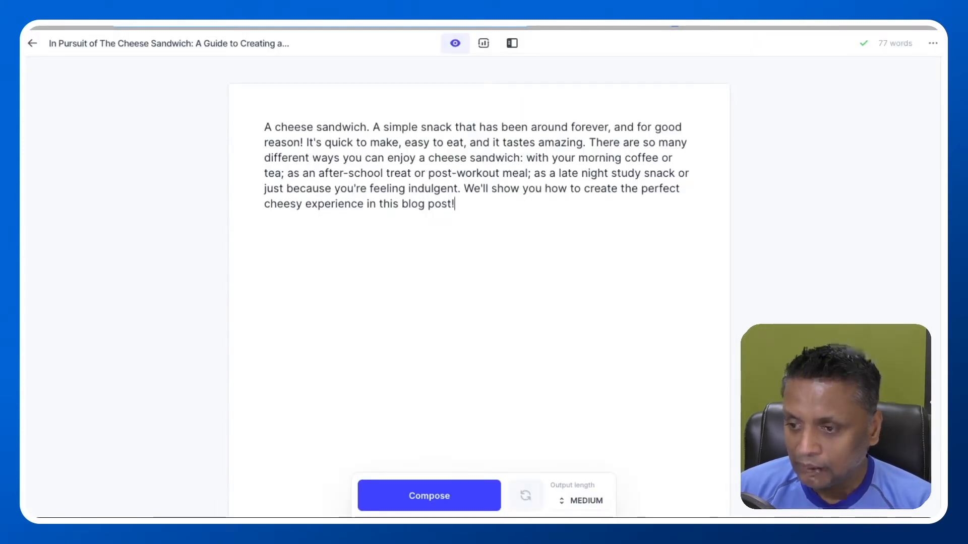
key("Return")
key("Return")
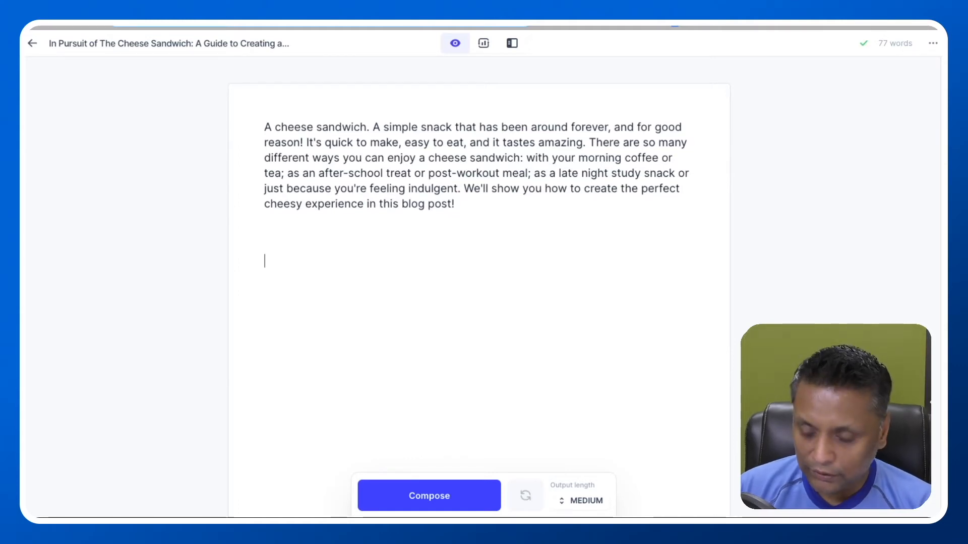
type("1. Get a slice of bread and put it on the counter 2. Put cheese slices on top of the bread 3. Put another piece of bread on top to make your sandwich 4. Cut off any excess pieces that are hanging out over the edges, or you can just fold them in half if they're small enough 5. Make sure all the corners are folded in so there's no gaps where cheese will drip out when you cut it into pieces 6. Take a knife and cut your sandwich into 4 equal-sized squares (or however many you want)")
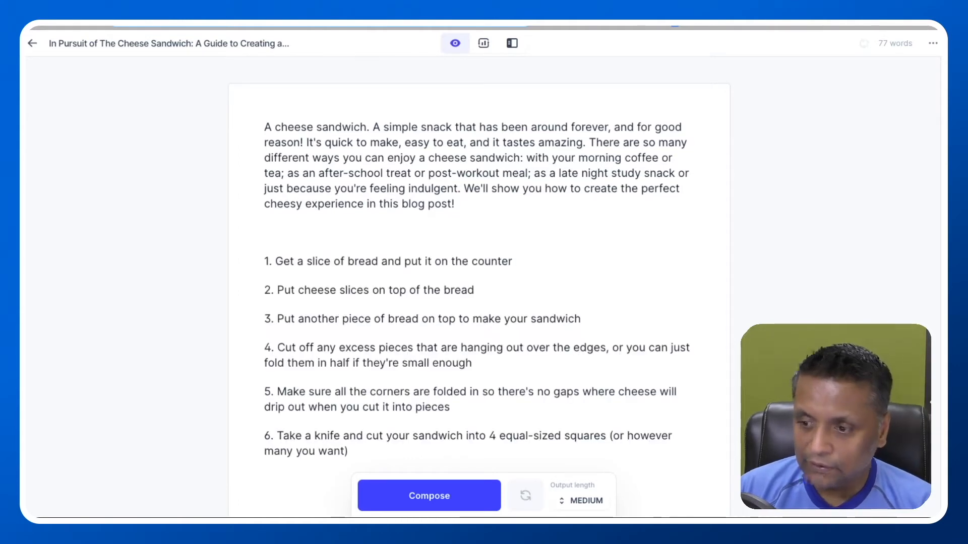
scroll(479, 297, "down", 1)
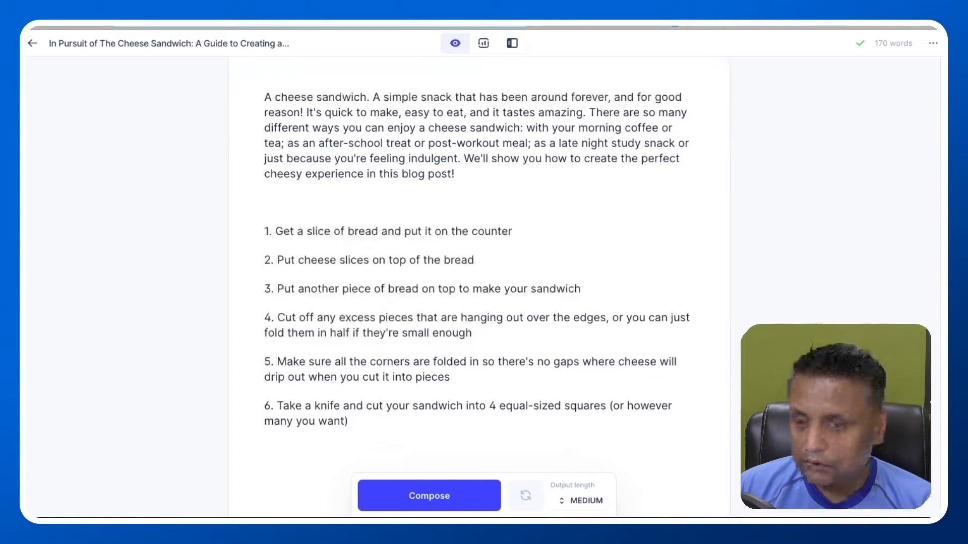
key("Delete")
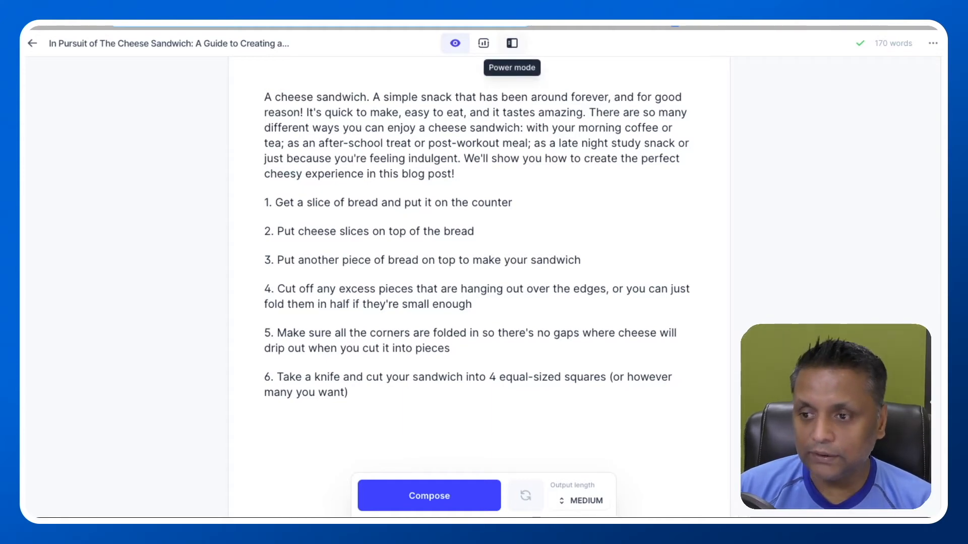
Step: Switch the editor to Power mode and select the Sentence Expander template
left_click(512, 43)
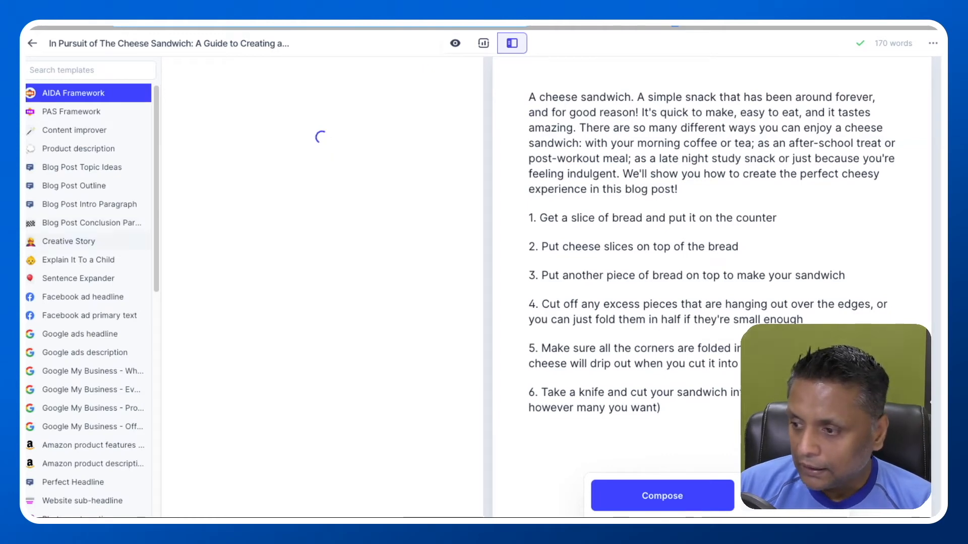
left_click(79, 278)
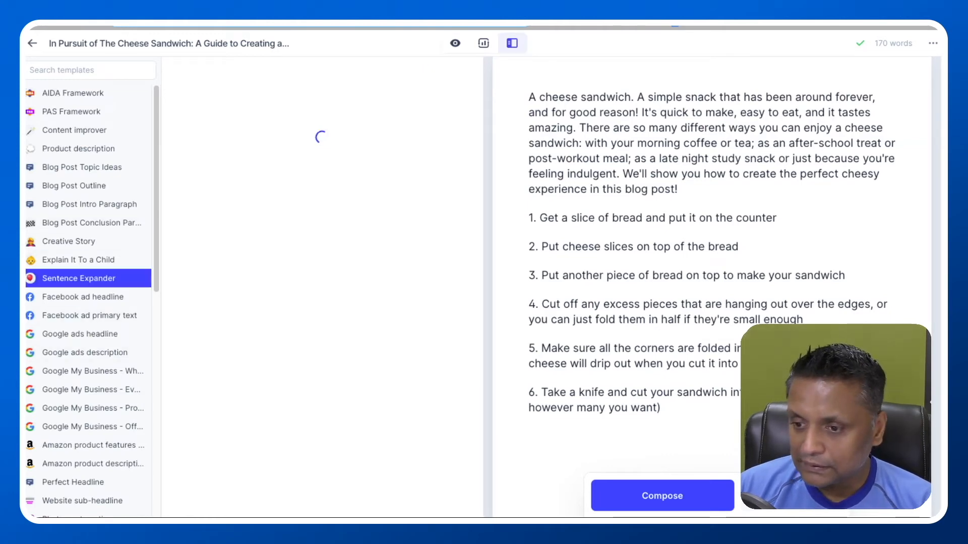
Step: Format the outline point "1. Get a slice of bread and put it on the counter" as a level 2 heading
left_click_drag(776, 219, 540, 218)
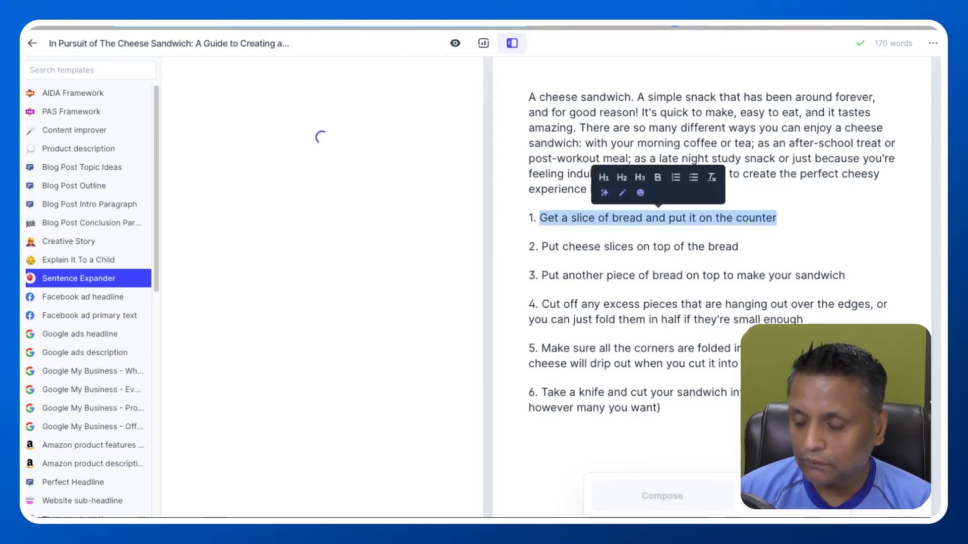
left_click(600, 246)
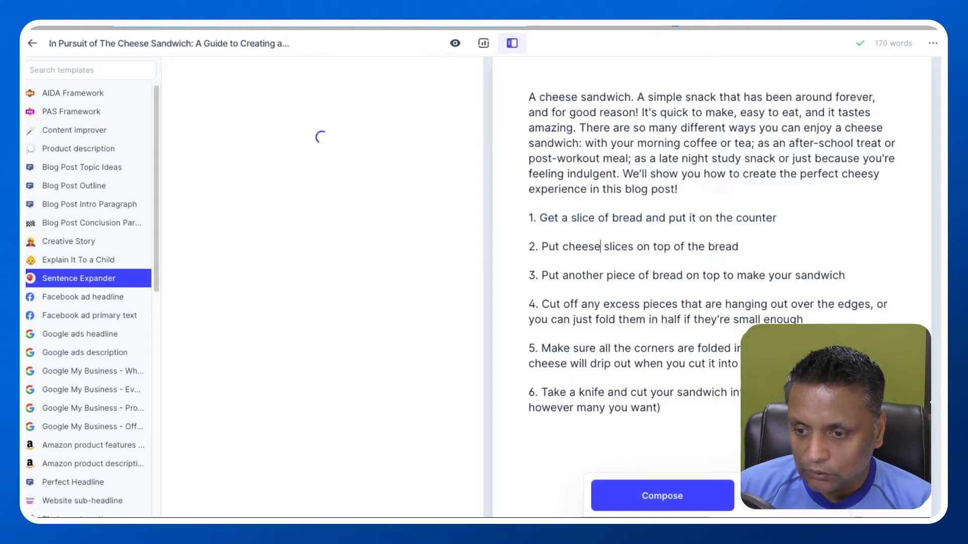
left_click_drag(777, 218, 528, 218)
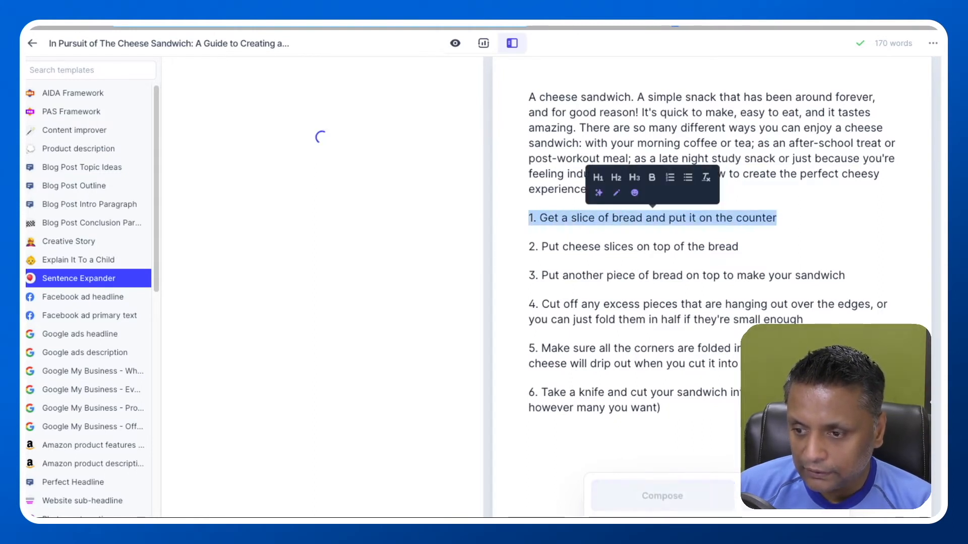
left_click(616, 178)
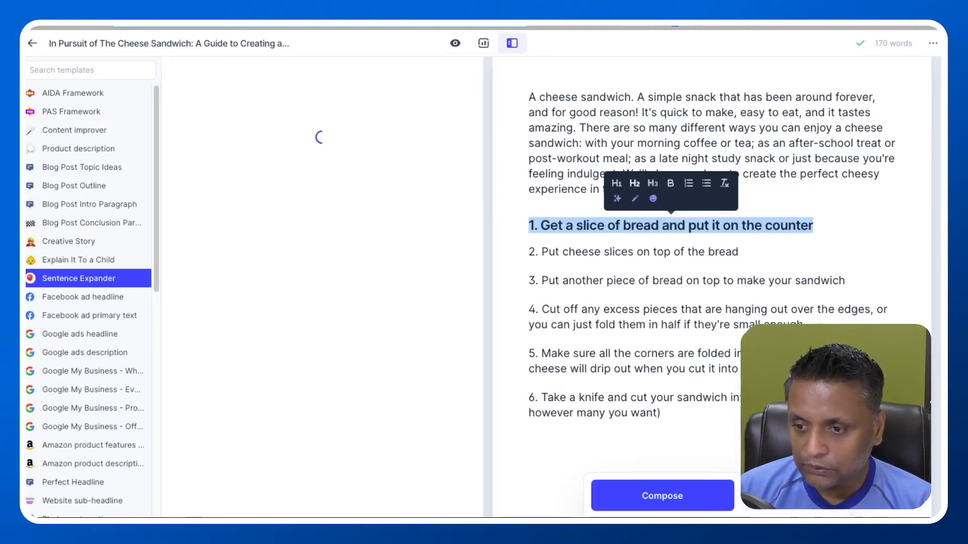
Step: Replace the number before the "Get a slice of bread" heading with "##" and insert two blank lines below the heading
left_click(529, 225)
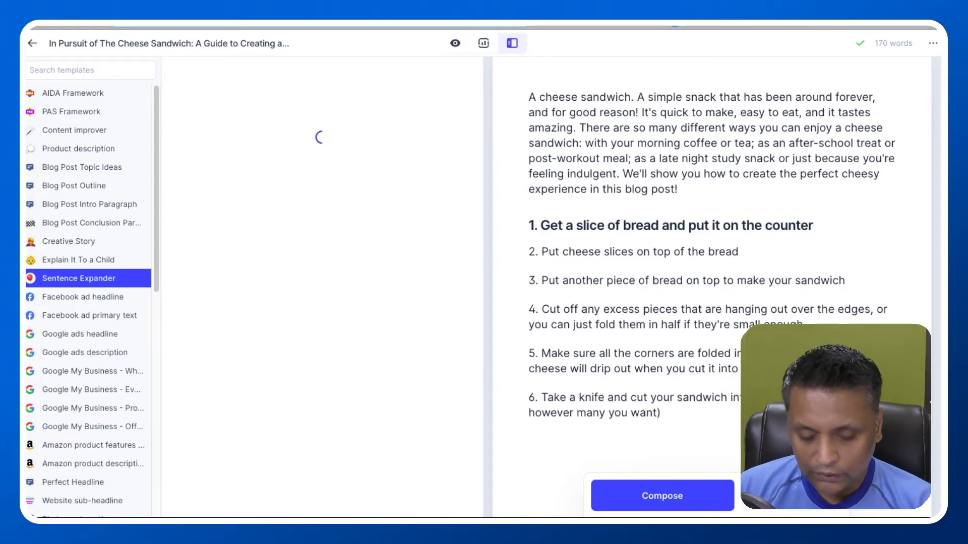
key("Delete")
key("Delete")
key("Delete")
type("##")
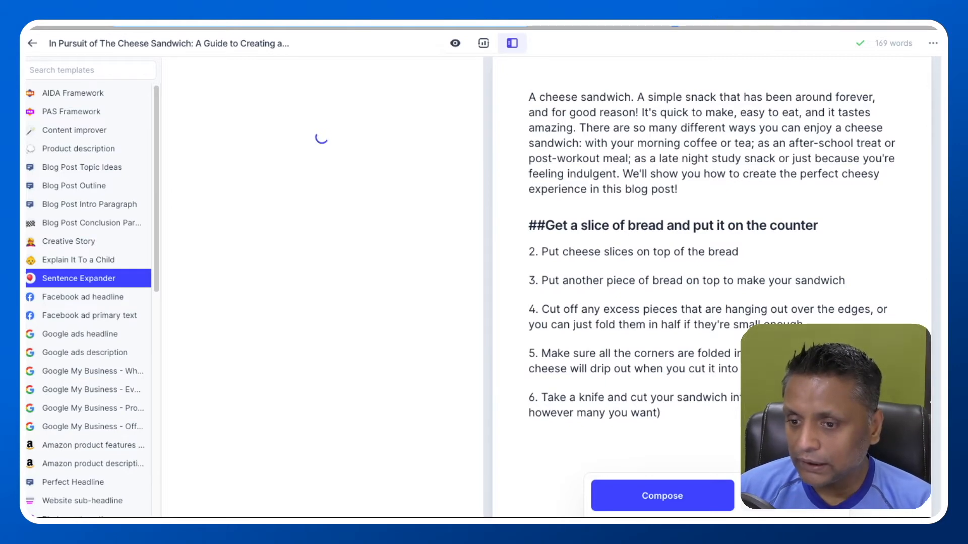
key("Return")
key("Return")
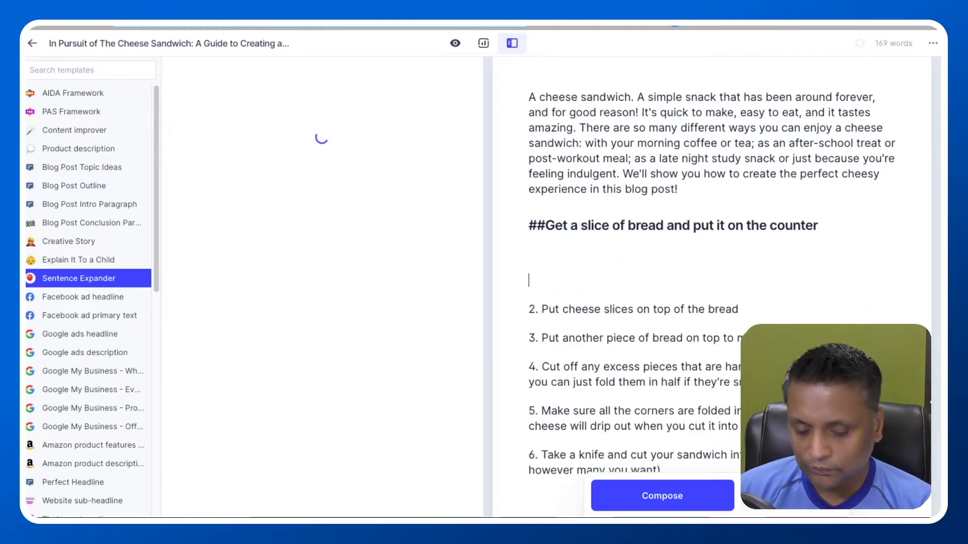
Step: Remove the extra blank line below the first heading and run Sentence Expander on "Get a slice of bread and put it on the counter"
key("BackSpace")
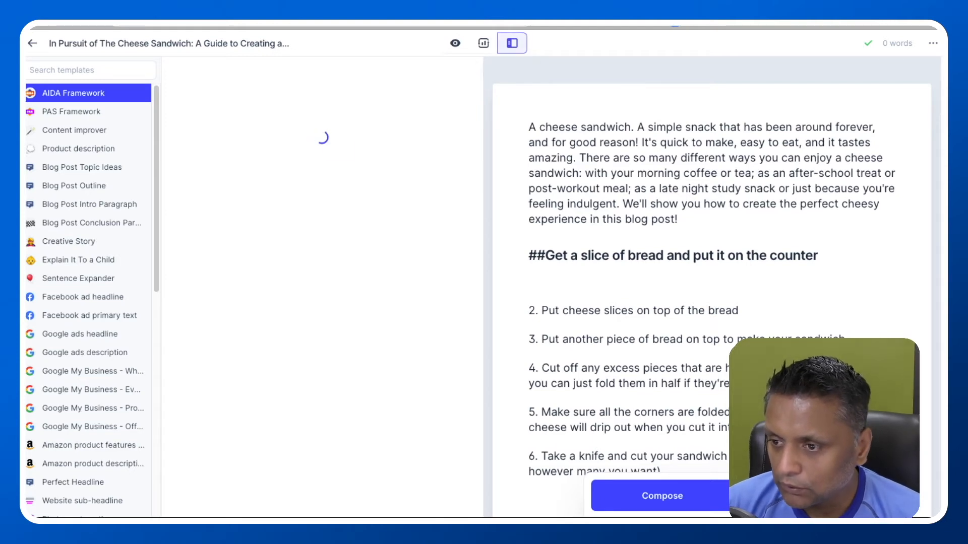
left_click(599, 157)
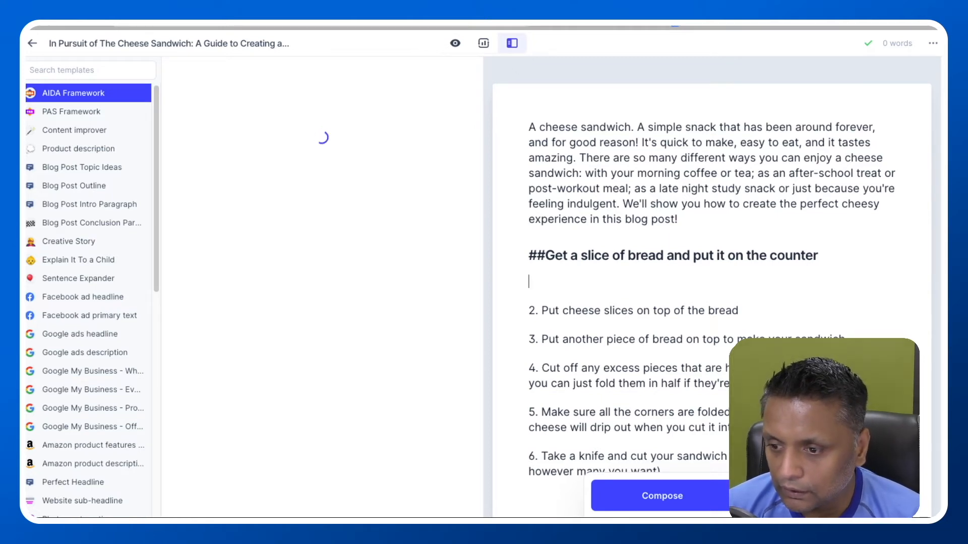
left_click_drag(545, 256, 818, 255)
key("ctrl+c")
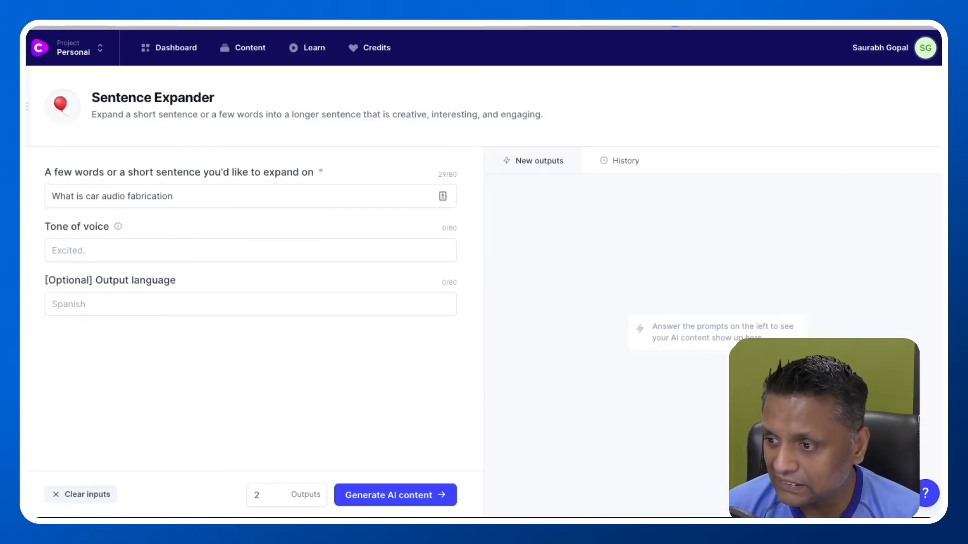
key("ctrl+a")
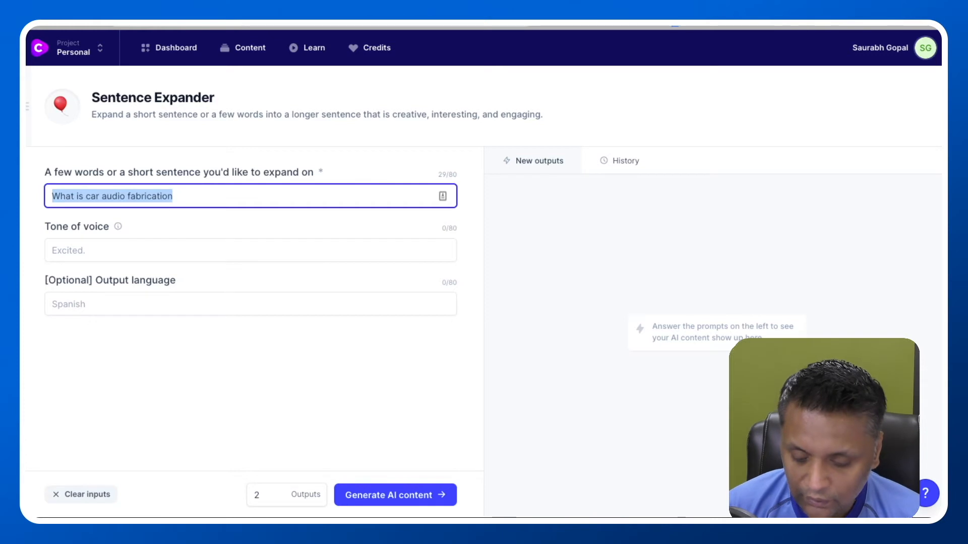
key("ctrl+v")
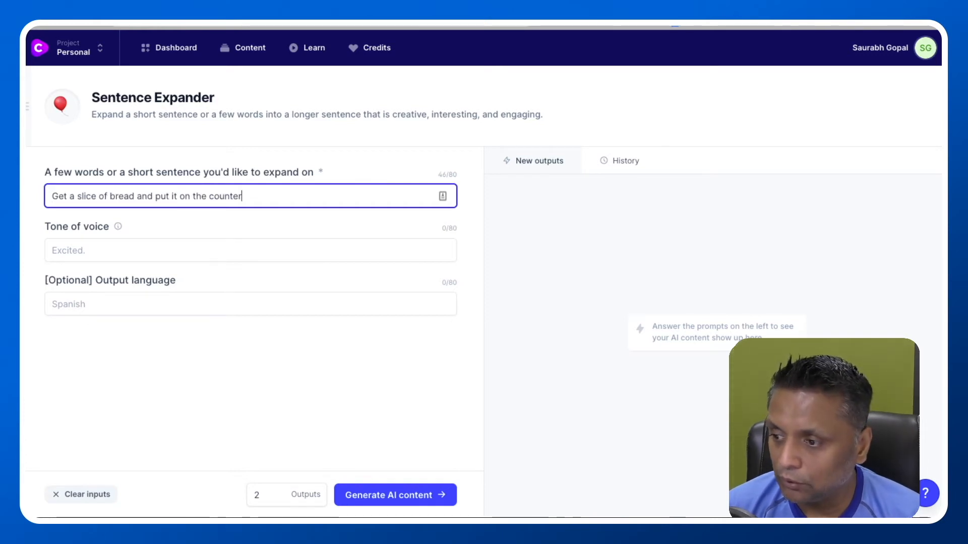
left_click(395, 495)
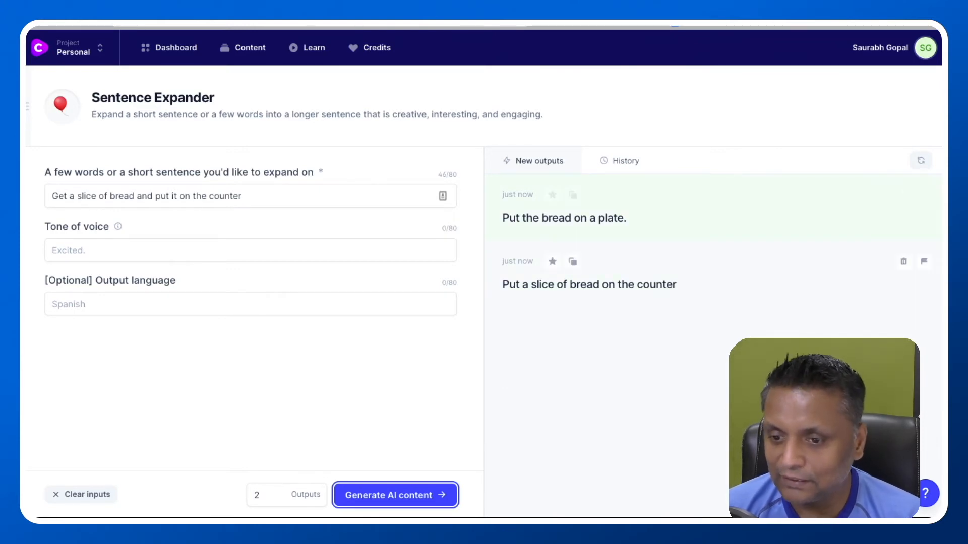
Step: Copy the output "Put a slice of bread on the counter" and paste it below the first heading, ending it with a period
left_click(589, 284)
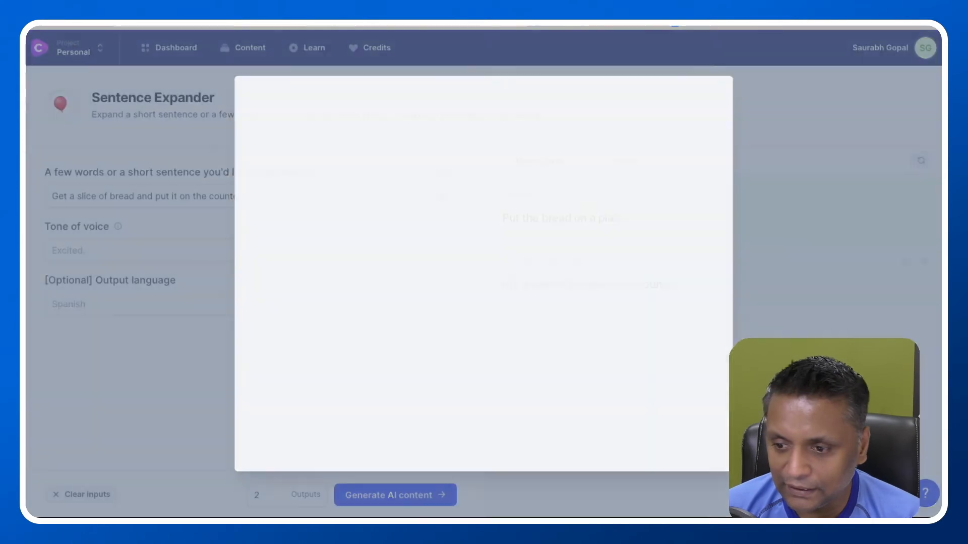
left_click(667, 89)
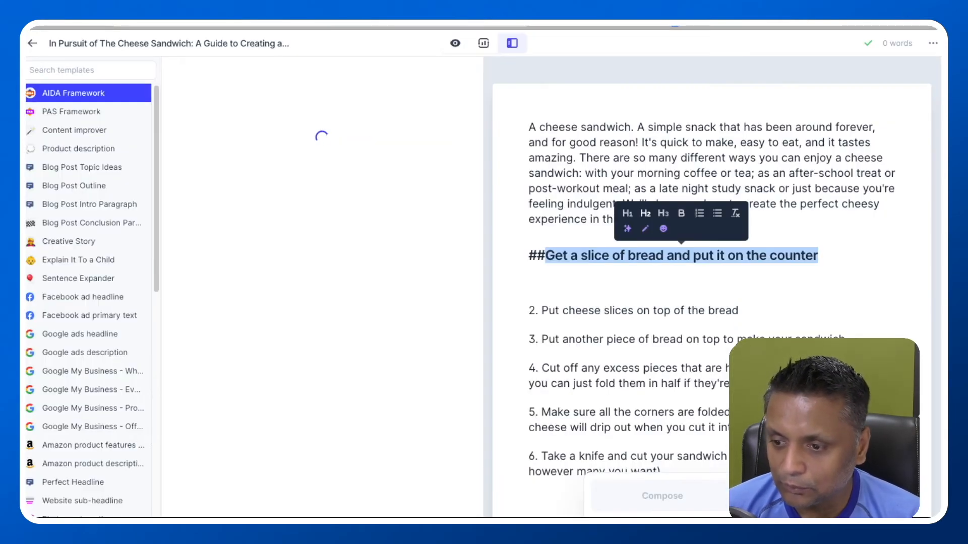
left_click(529, 282)
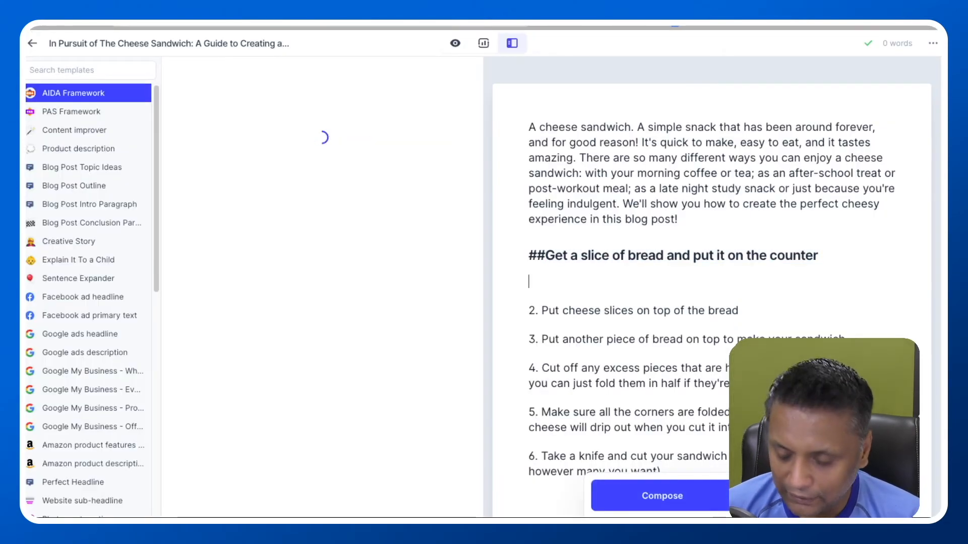
key("ctrl+v")
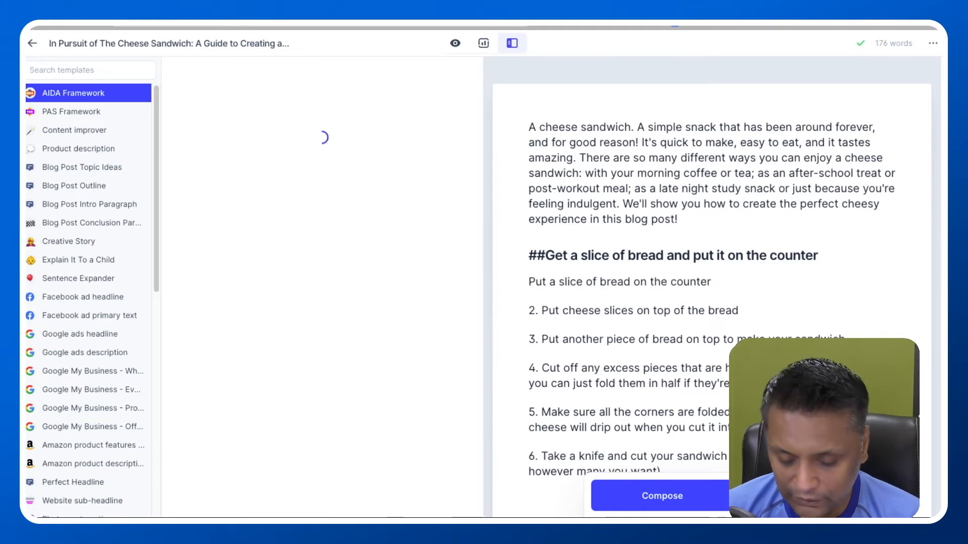
type(".")
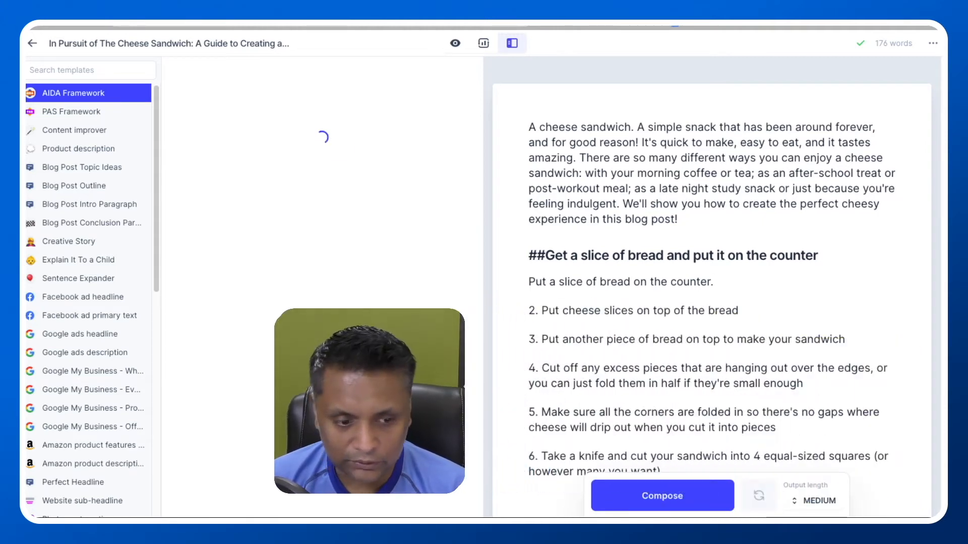
Step: Set the output length to Long and compose the text that follows the first section's opening sentence
left_click(812, 501)
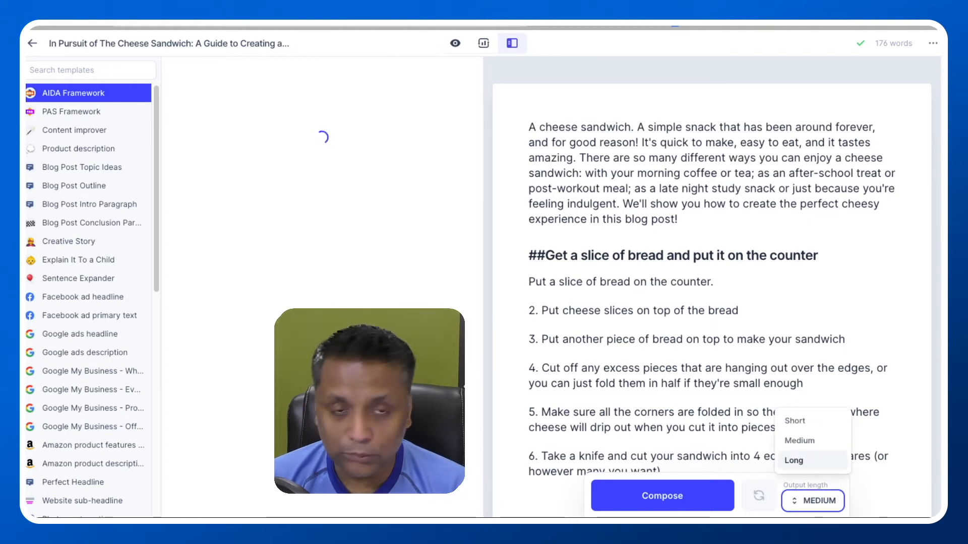
left_click(793, 460)
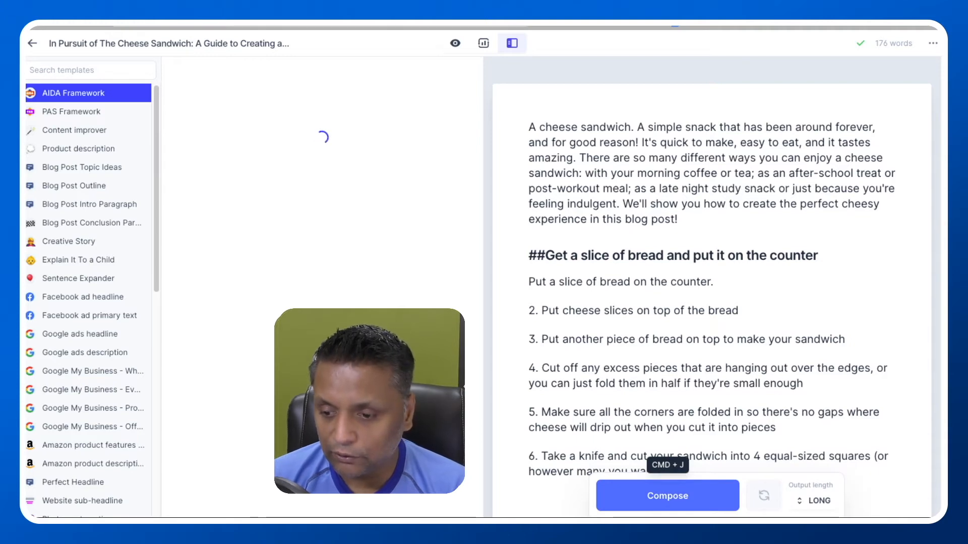
left_click(667, 496)
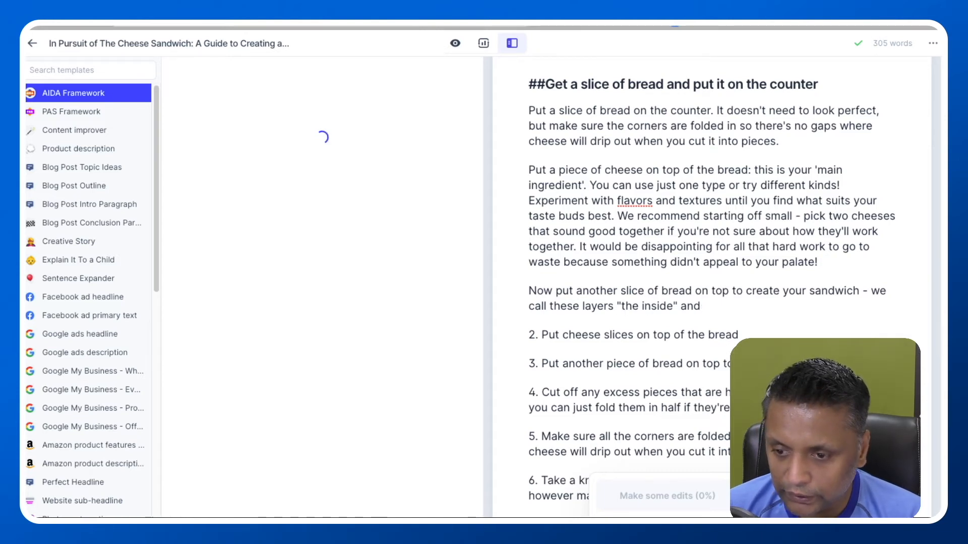
Step: Re-enable composing by pasting the copied cheese passage after "the inside" and undoing the paste, and compose the rest of the section
left_click_drag(817, 262, 590, 185)
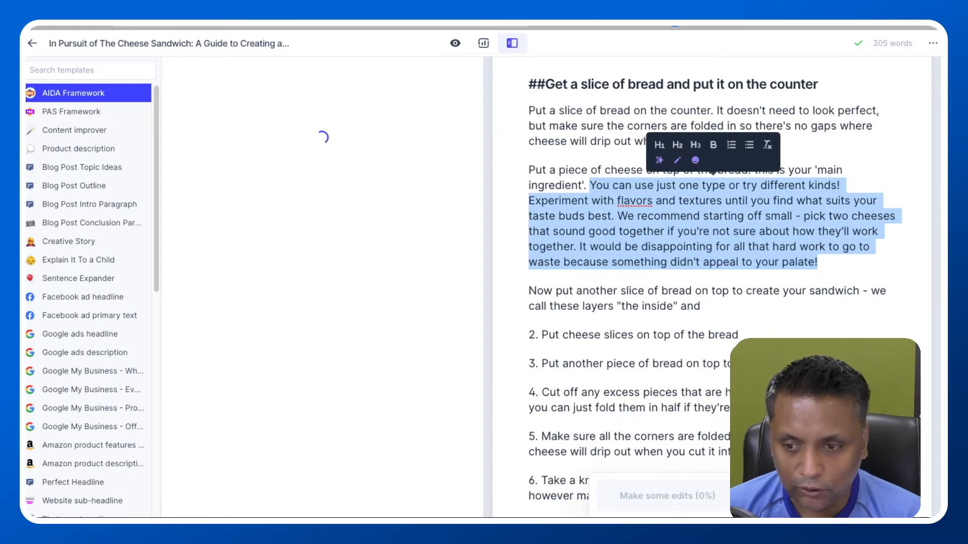
left_click(701, 306)
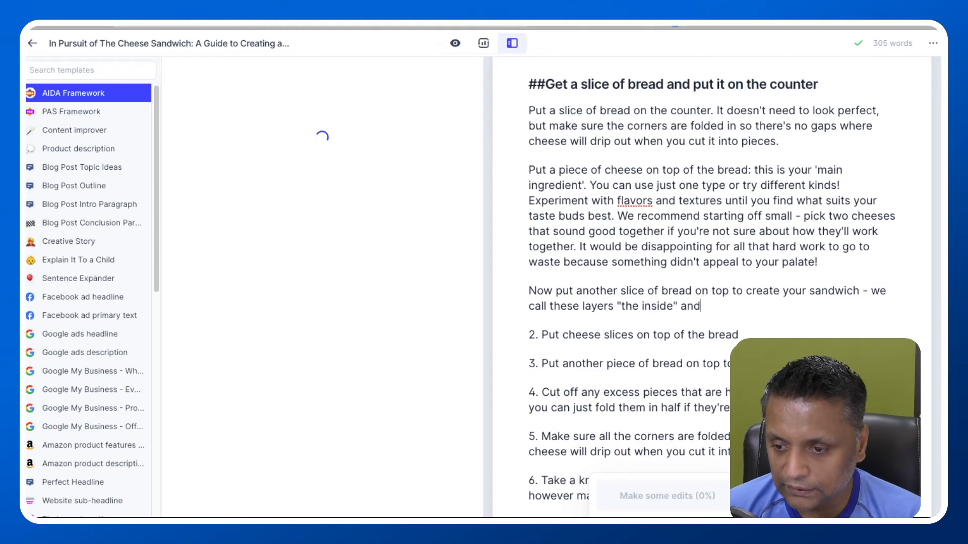
key("ctrl+v")
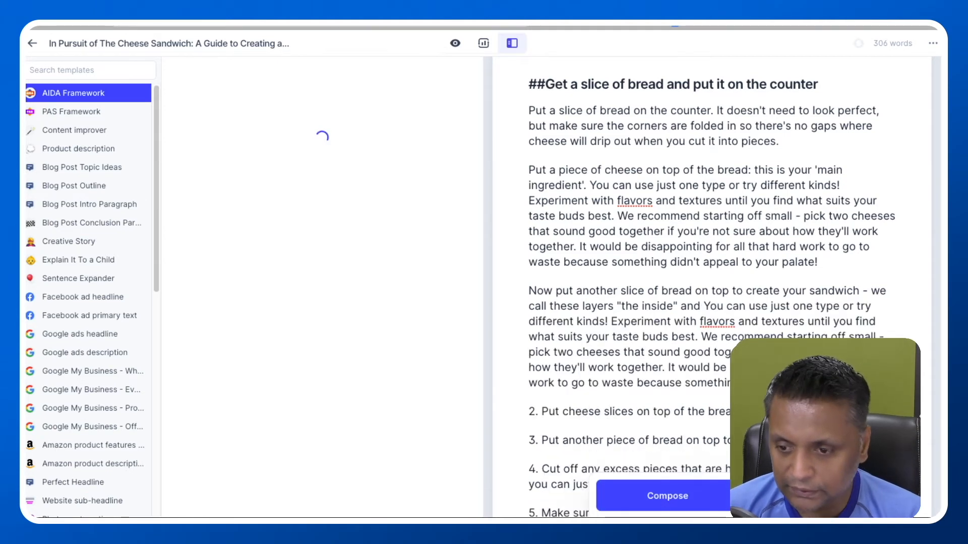
key("ctrl+z")
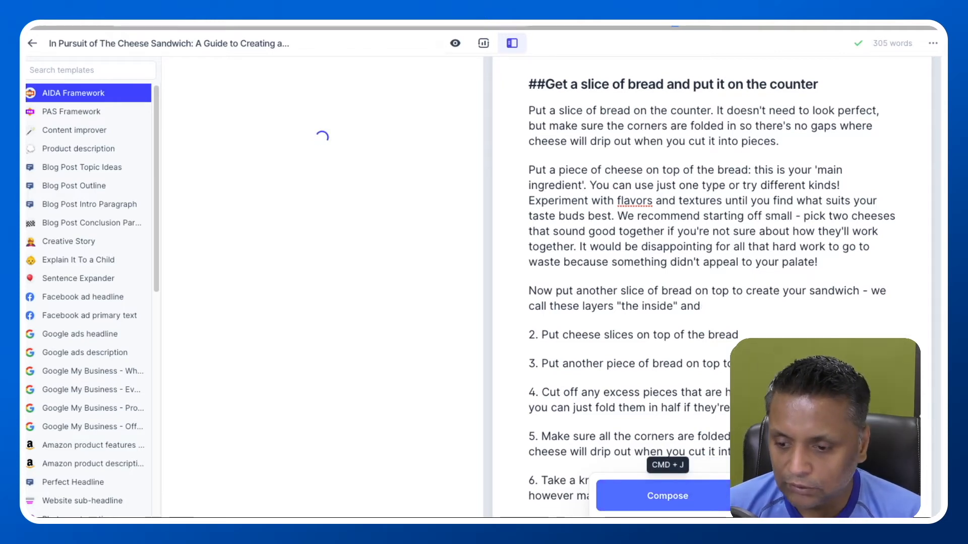
left_click(667, 496)
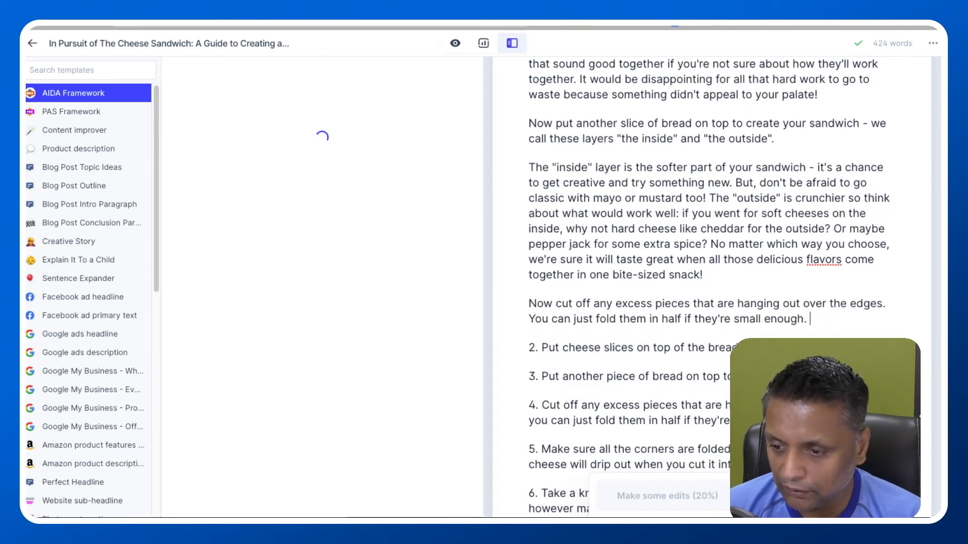
Step: Replace the number before "Put cheese slices on top of the bread" with "##" and format the line as a level 2 heading
key("shift+Home")
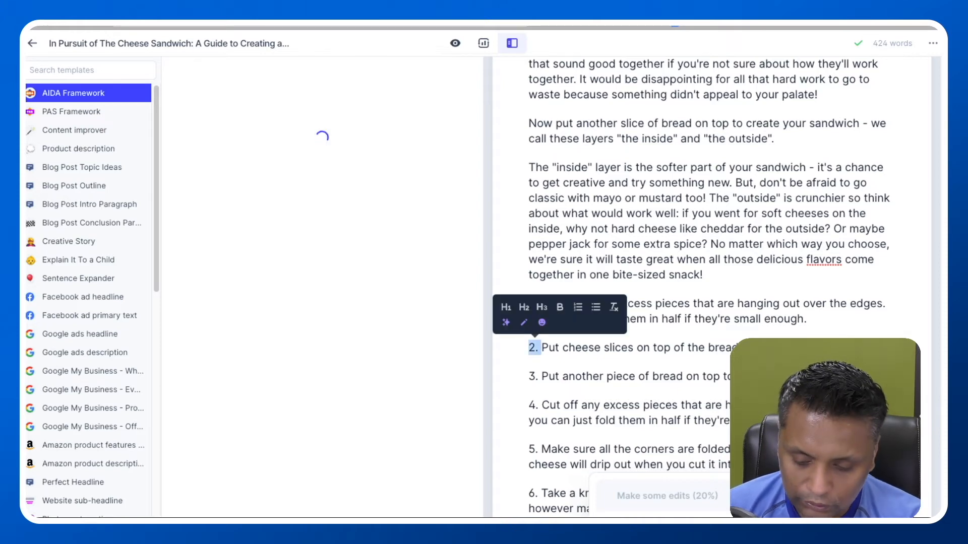
type("##")
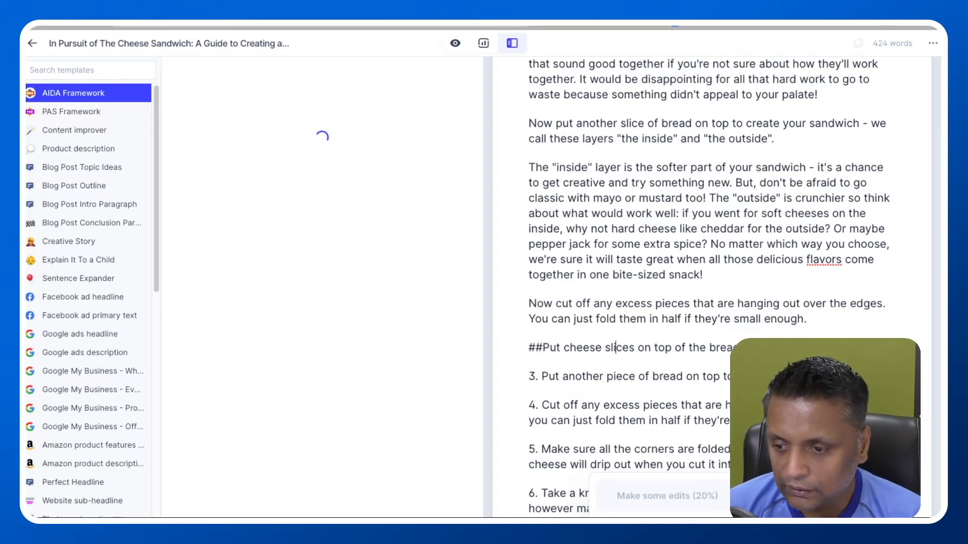
triple_click(620, 348)
left_click(599, 307)
Step: Copy the second heading's text, "Put cheese slices on top of the bread", into Sentence Expander and generate new outputs
left_click(545, 355)
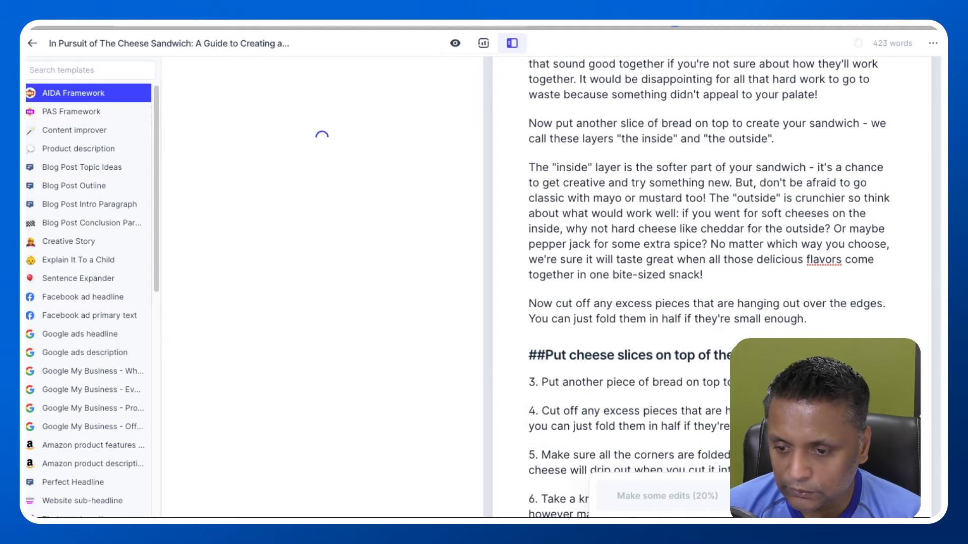
left_click_drag(776, 355, 546, 355)
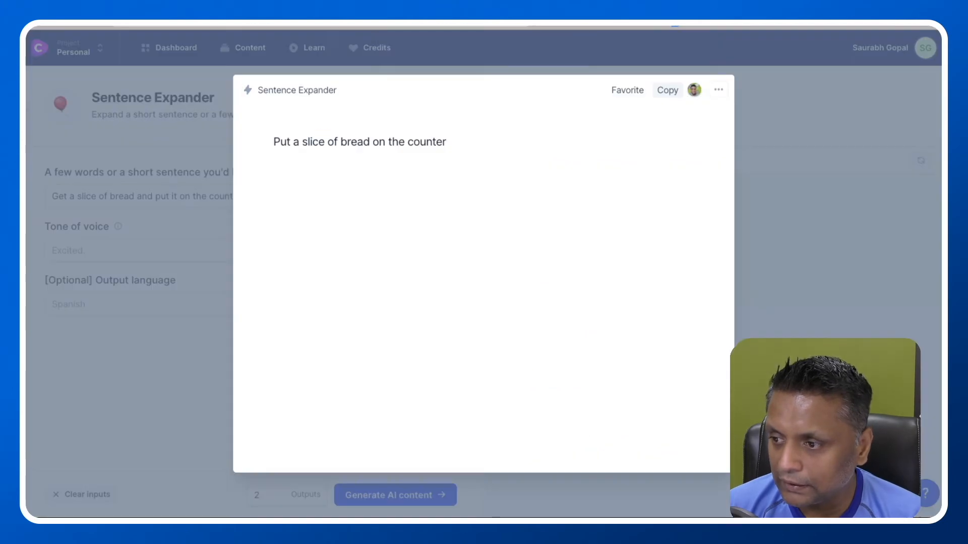
key("Escape")
left_click_drag(243, 197, 46, 196)
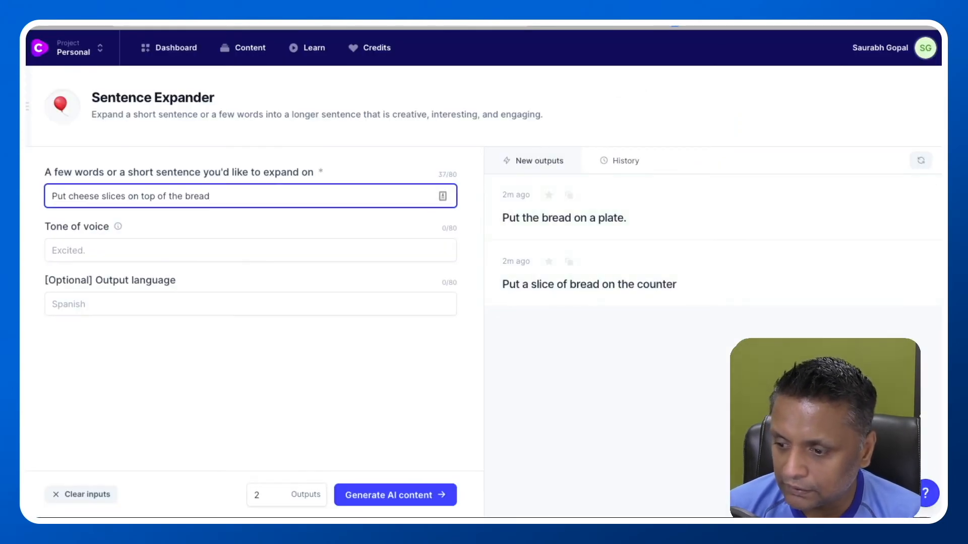
left_click(396, 495)
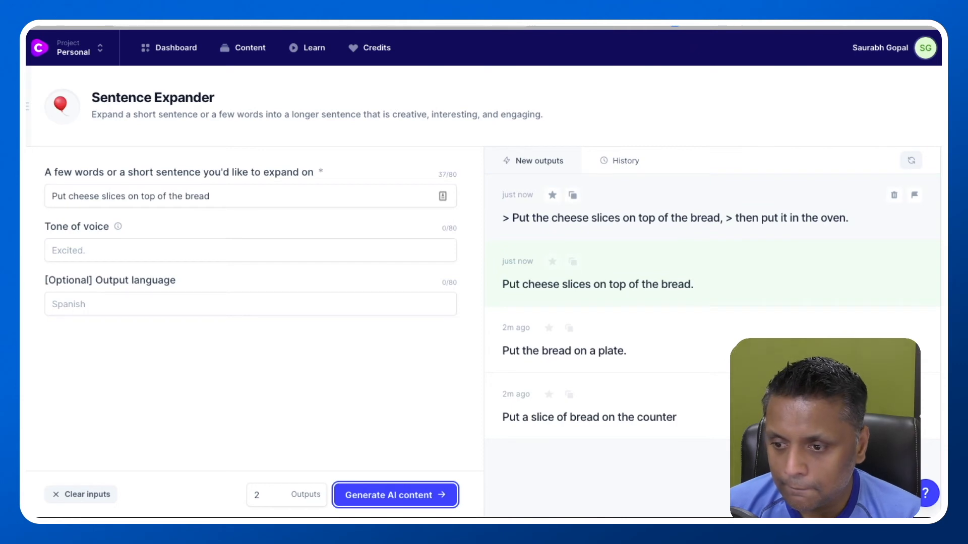
Step: Copy the oven sentence from the outputs without its leading ">" and paste it on a new line below the second heading
left_click(625, 218)
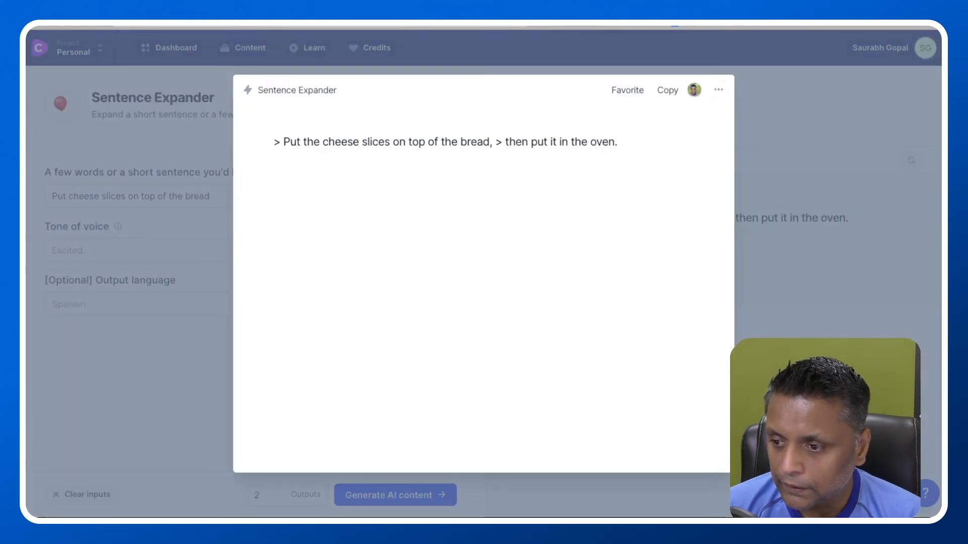
left_click_drag(619, 141, 284, 143)
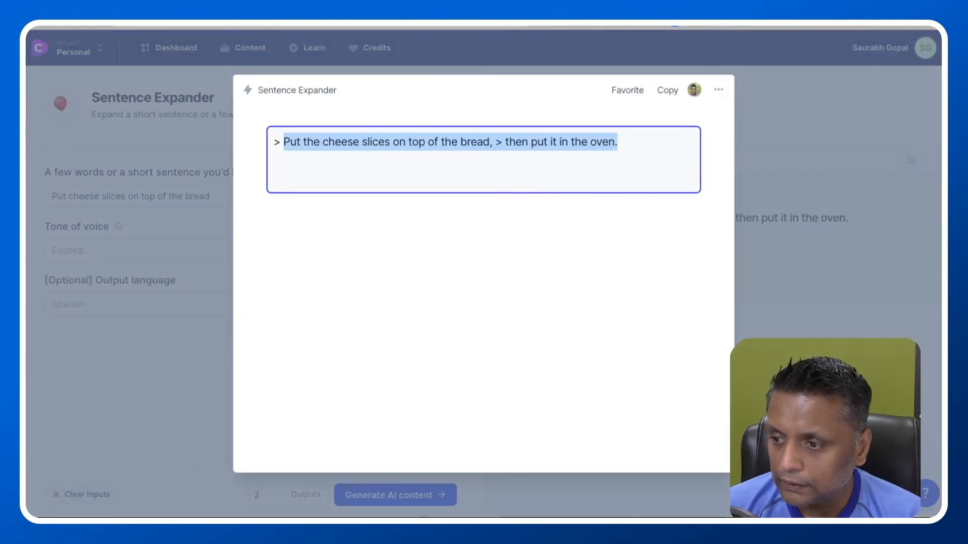
key("Escape")
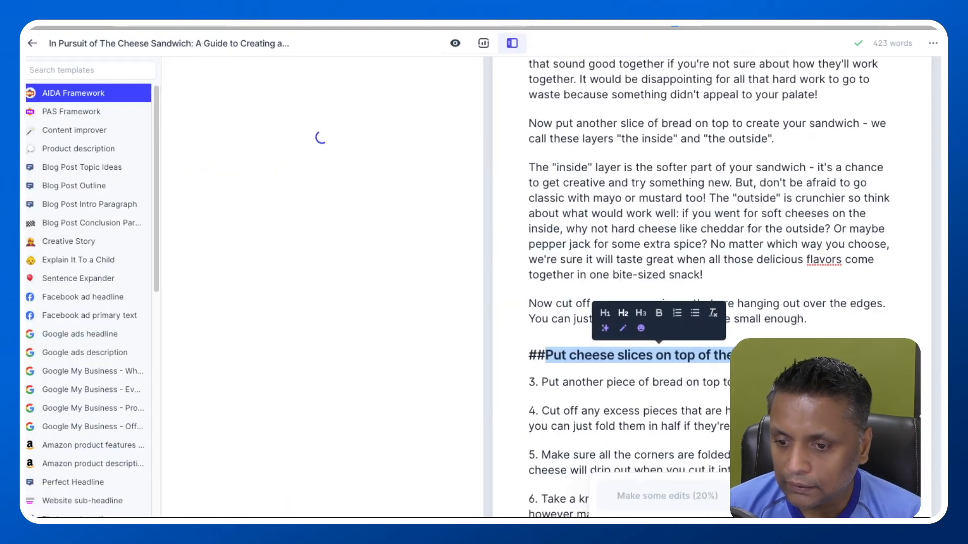
left_click(529, 382)
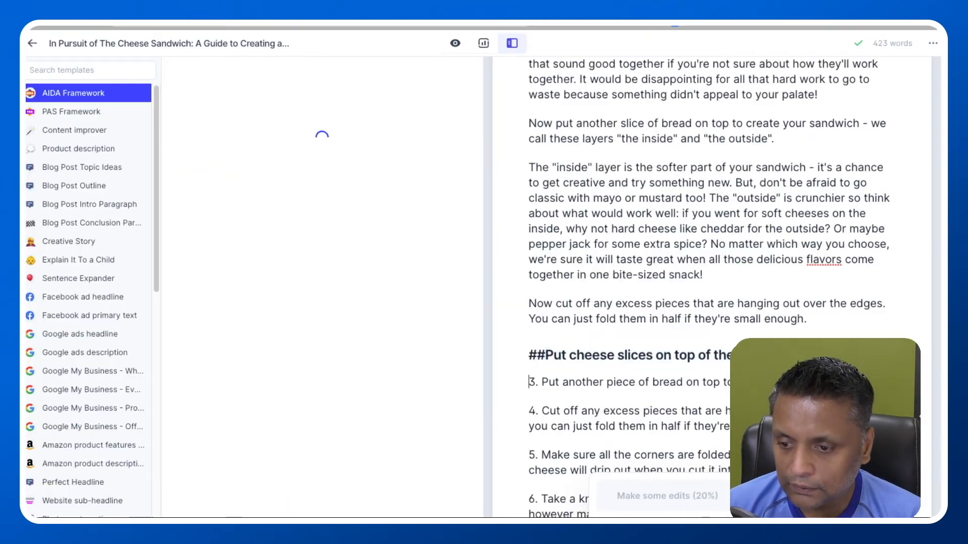
key("Return")
key("Return")
key("BackSpace")
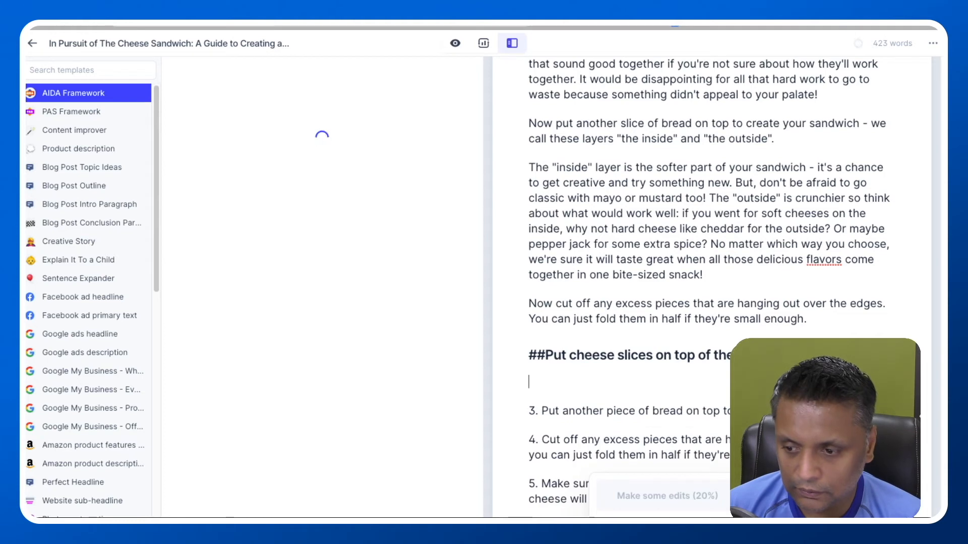
key("super+v")
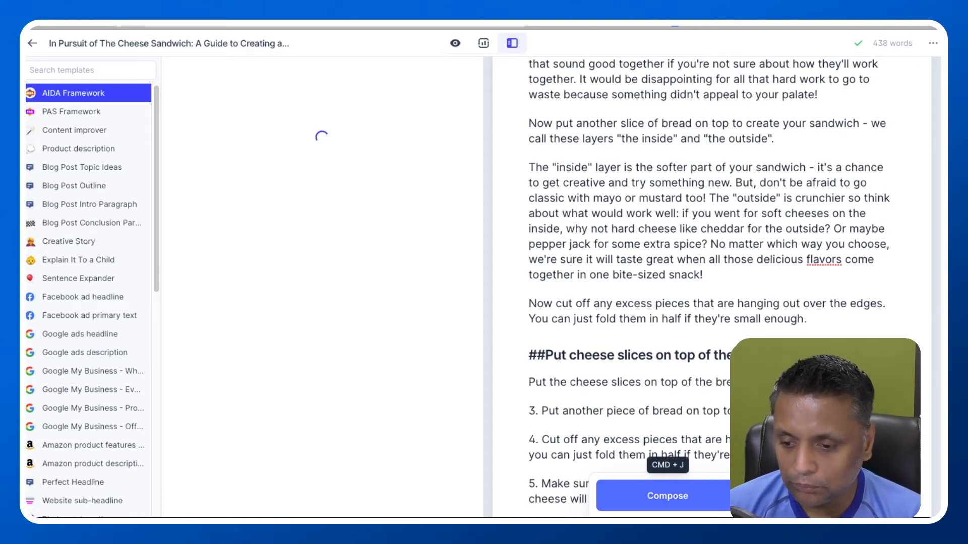
Step: Compose text after the oven sentence, re-enable composing by undoing a paste of the copied sentence, and compose more text
left_click(668, 496)
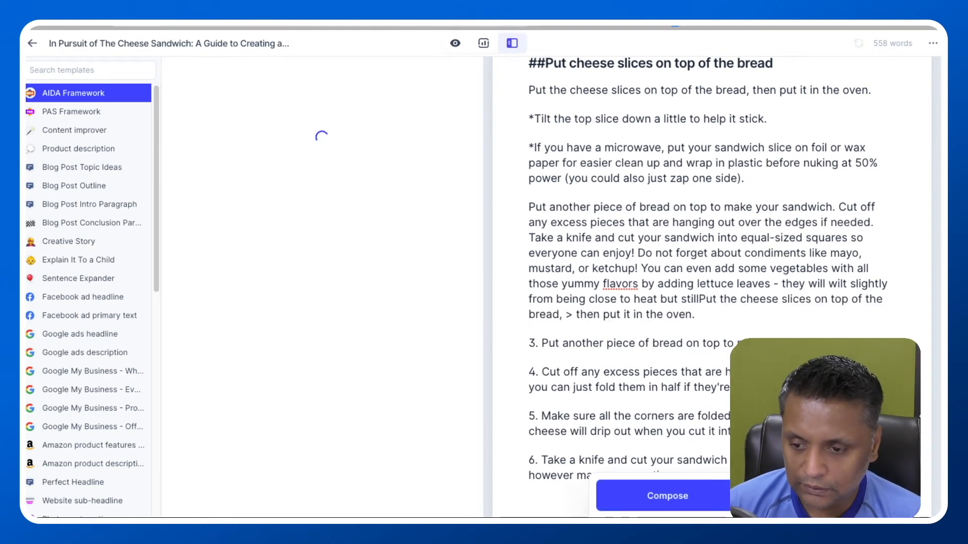
key("ctrl+z")
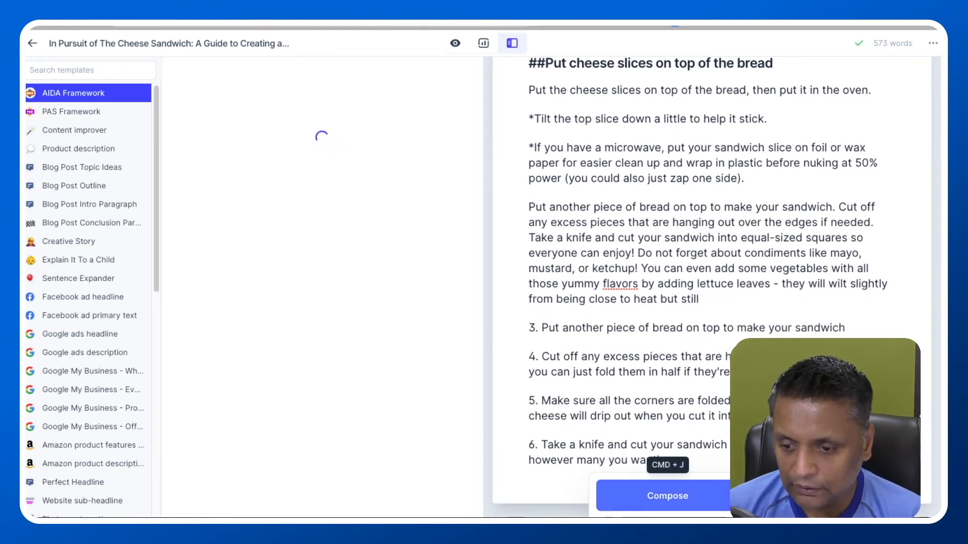
left_click(667, 496)
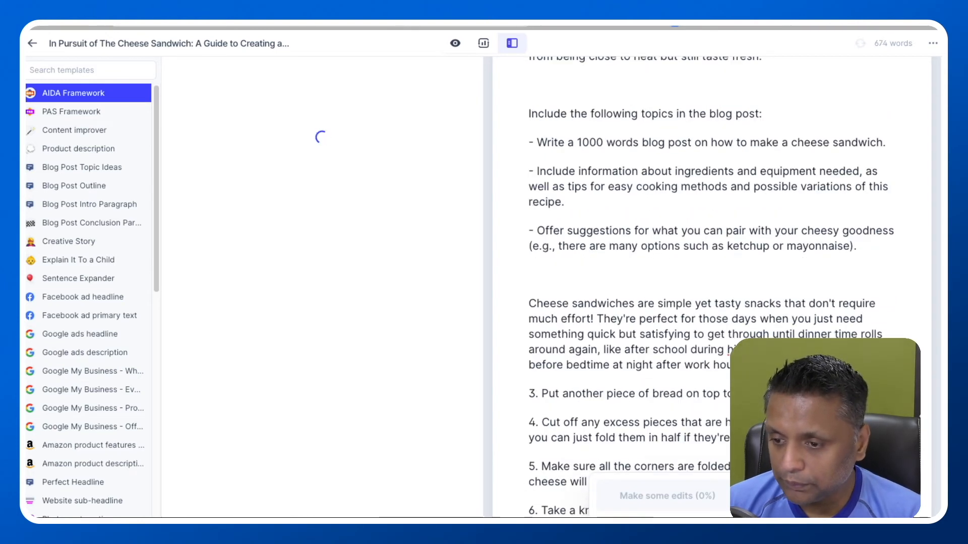
Step: Delete the composed text from "Include the following topics in the blog post:" through the "Cheese sandwiches" paragraph and put "***" above outline point 3
left_click_drag(756, 365, 529, 113)
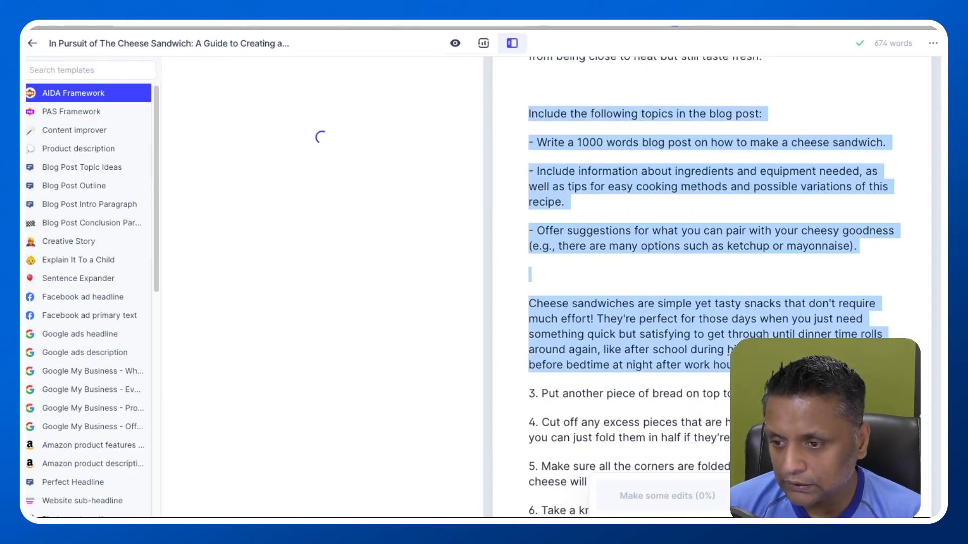
key("BackSpace")
scroll(711, 288, "up", 4)
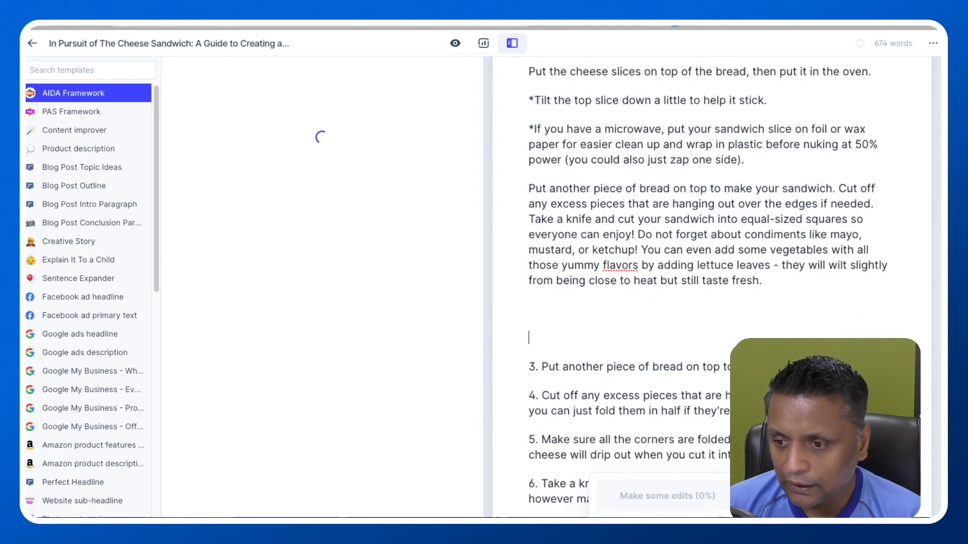
key("Delete")
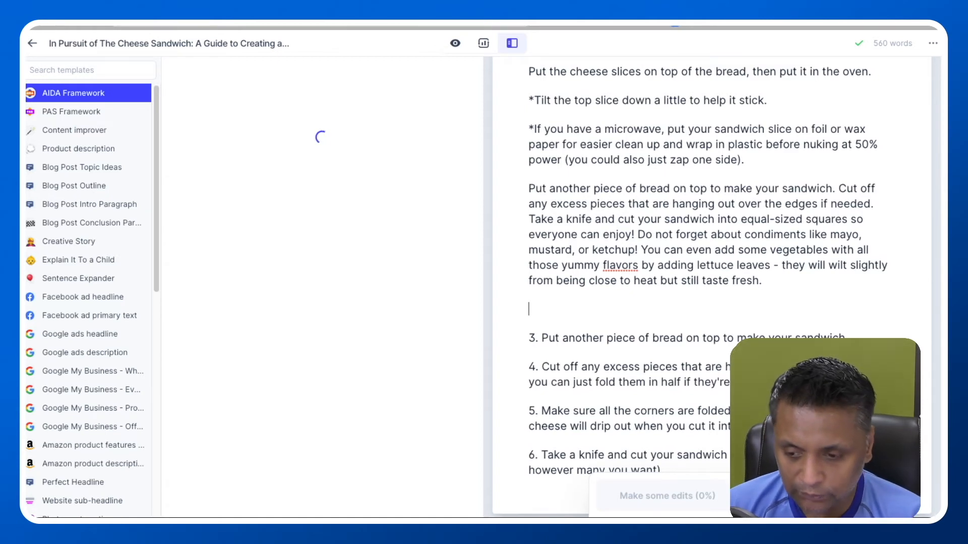
type("***")
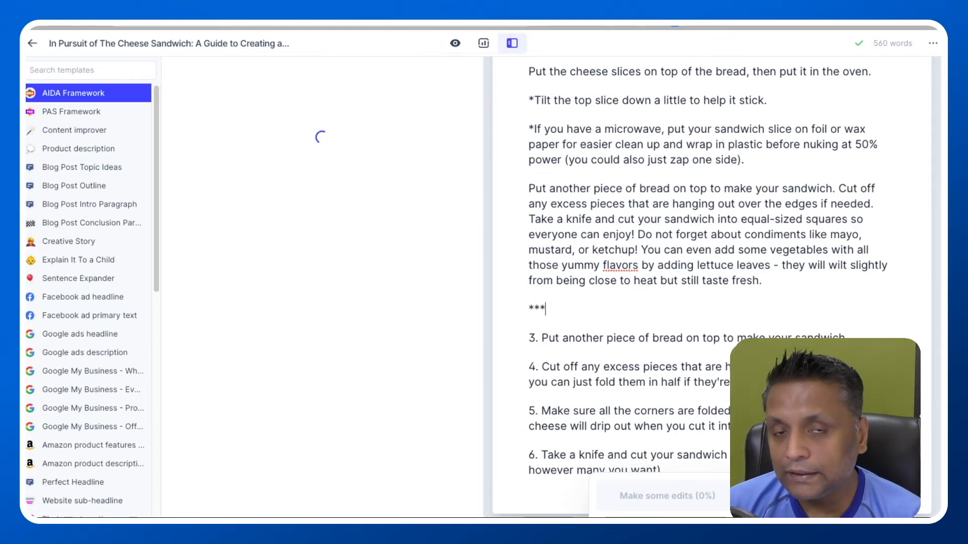
Step: Replace the number before "Put another piece of bread on top to make your sandwich" with "##" and format the line as a level 2 heading
left_click_drag(542, 338, 528, 338)
type("##")
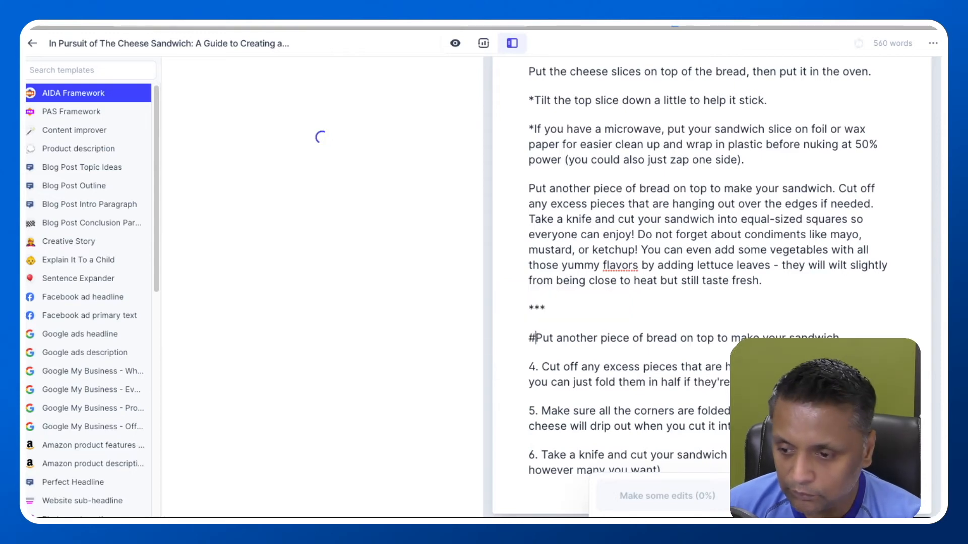
triple_click(608, 339)
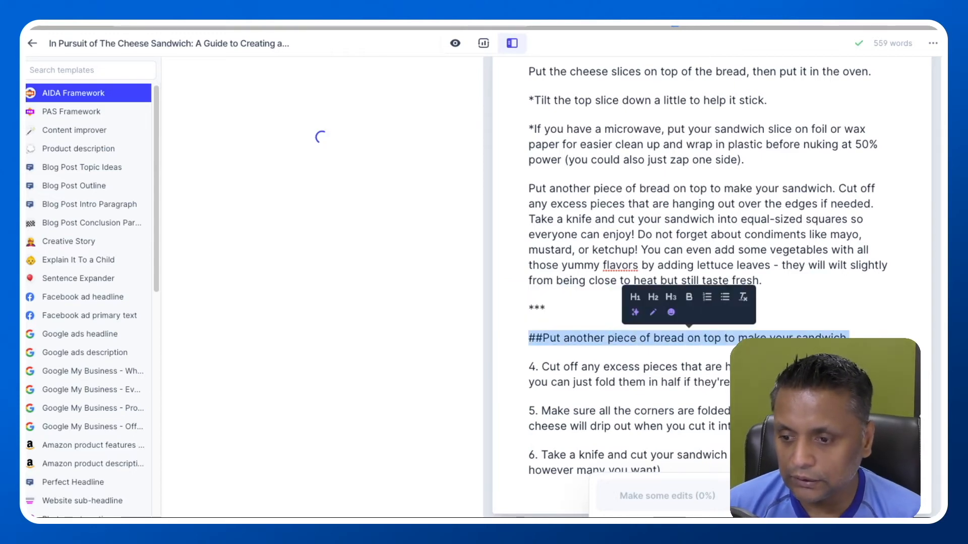
left_click(653, 297)
left_click(795, 345)
Step: Add an empty line below the third heading, re-enable composing by pasting the heading's text and undoing it, and compose text there
left_click_drag(591, 360, 546, 346)
key("ctrl+c")
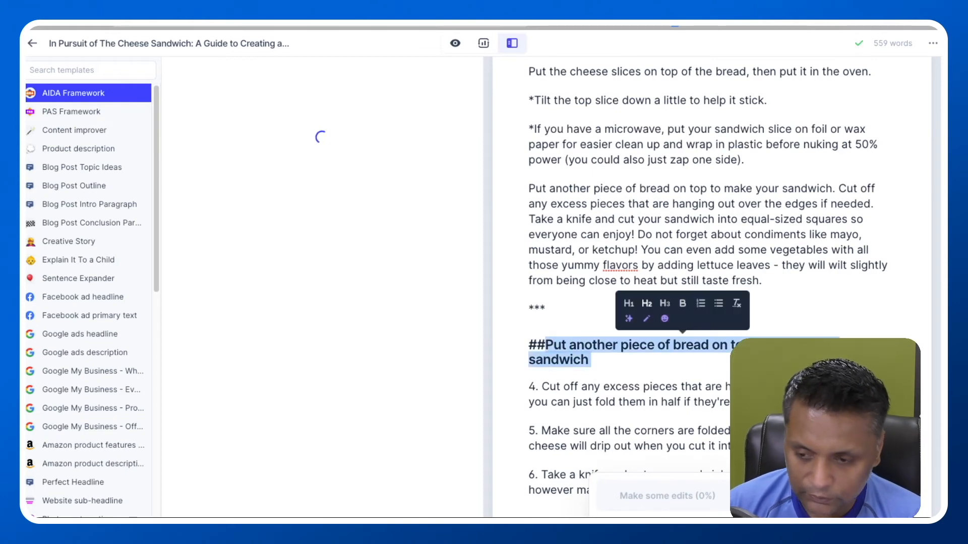
left_click(591, 360)
key("Return")
key("Return")
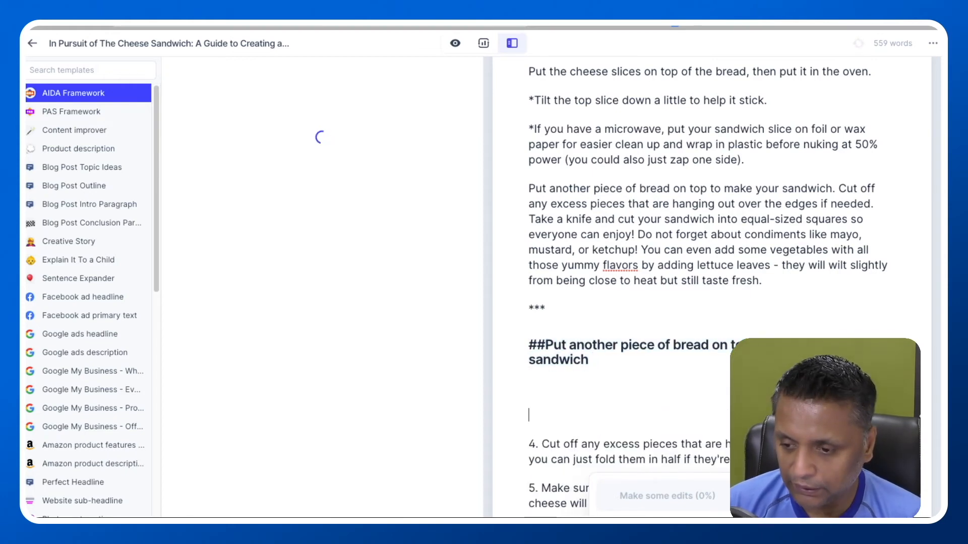
key("BackSpace")
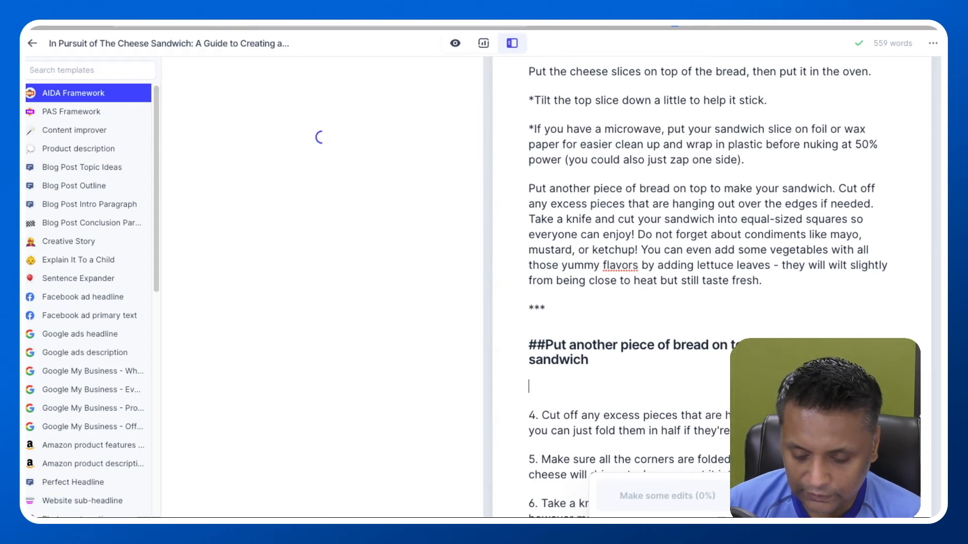
key("ctrl+v")
key("ctrl+z")
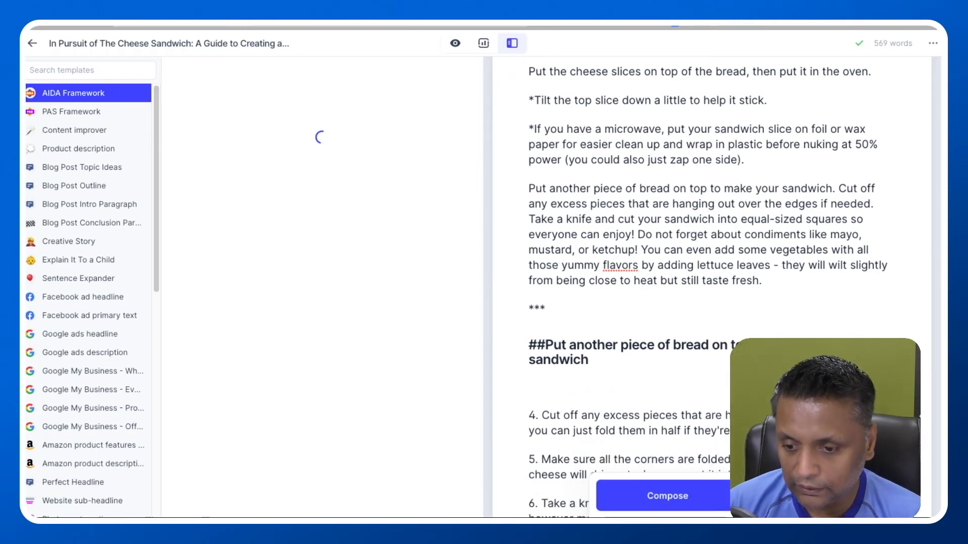
left_click(667, 496)
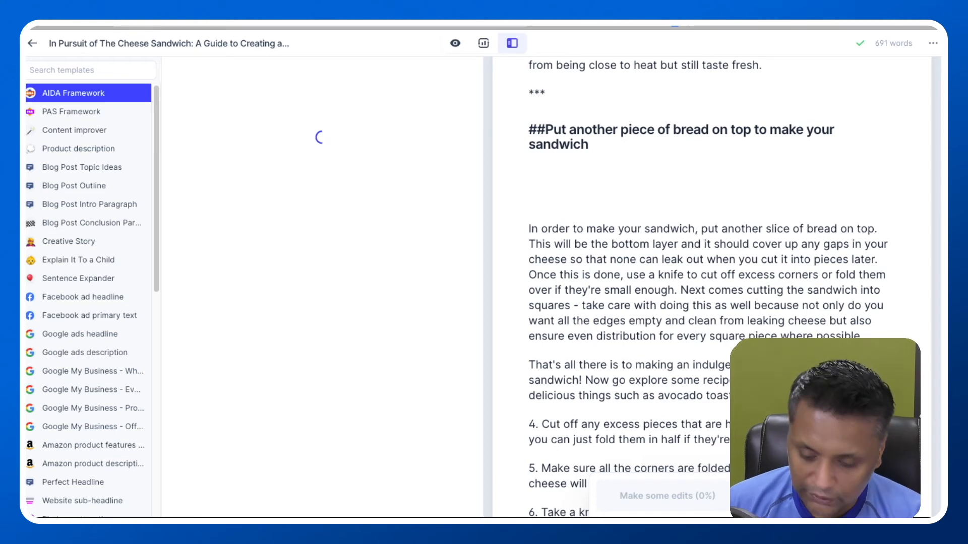
Step: Paste and undo the copied heading text to re-enable composing, compose more text, and remove a blank line below the third heading
key("ctrl+v")
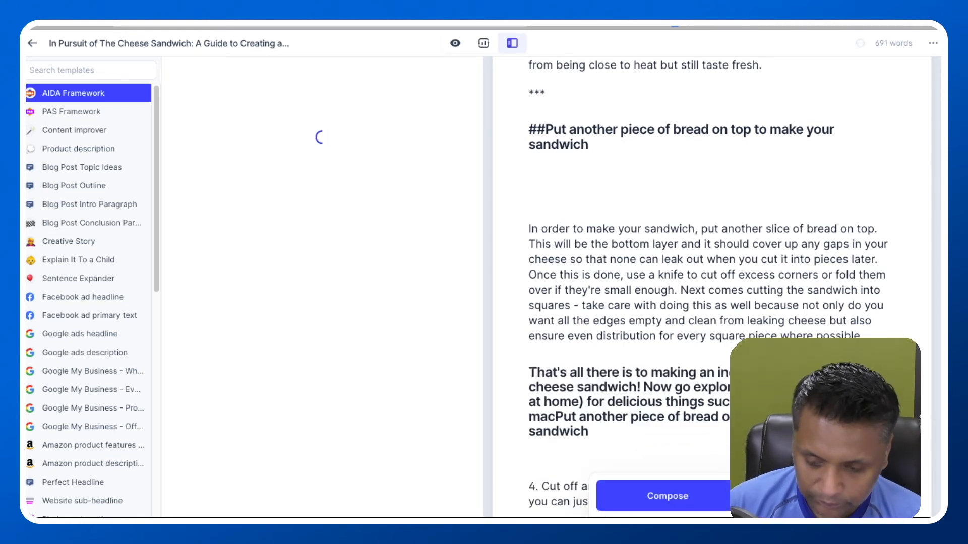
key("ctrl+z")
key("ctrl+Return")
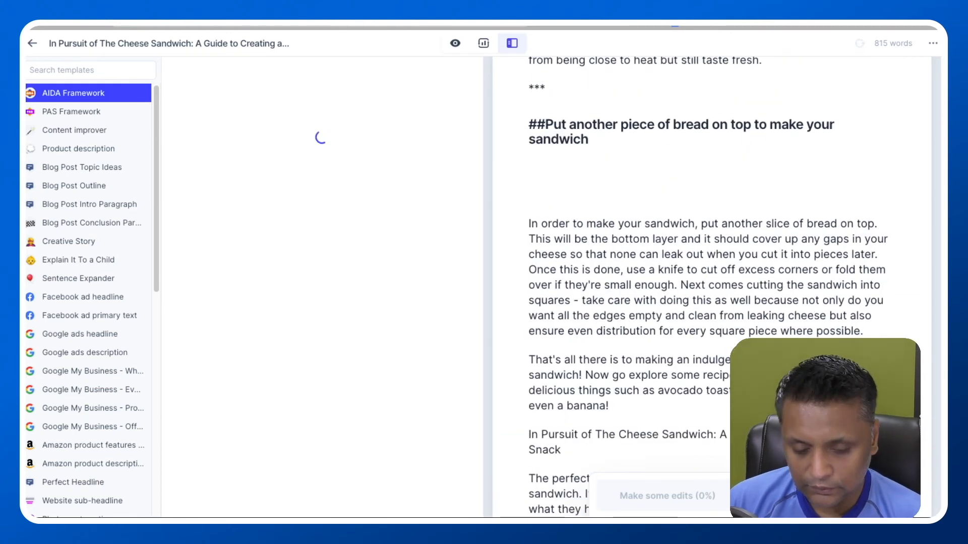
key("BackSpace")
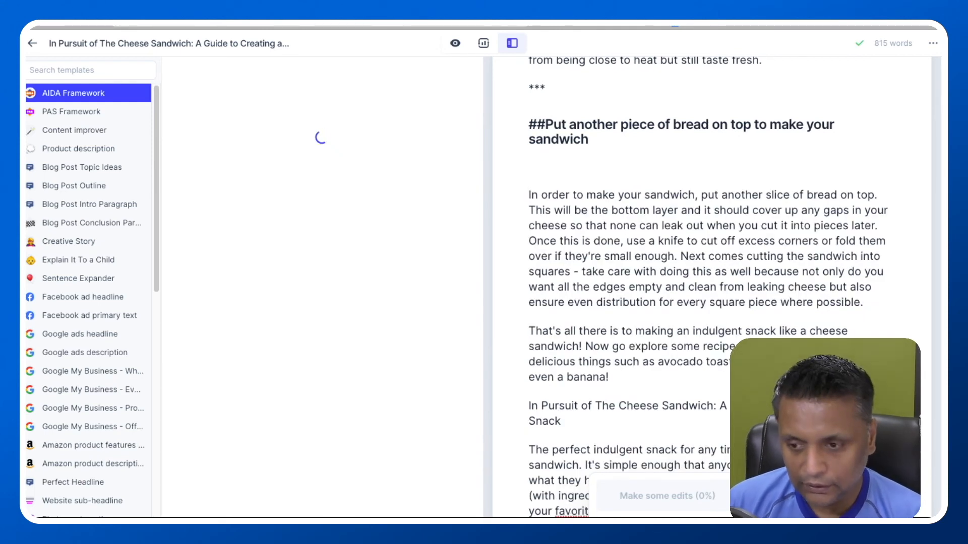
Step: Add the line "In Conclusion" at the end of the document, set off by a blank line after outline point 6
scroll(712, 288, "down", 8)
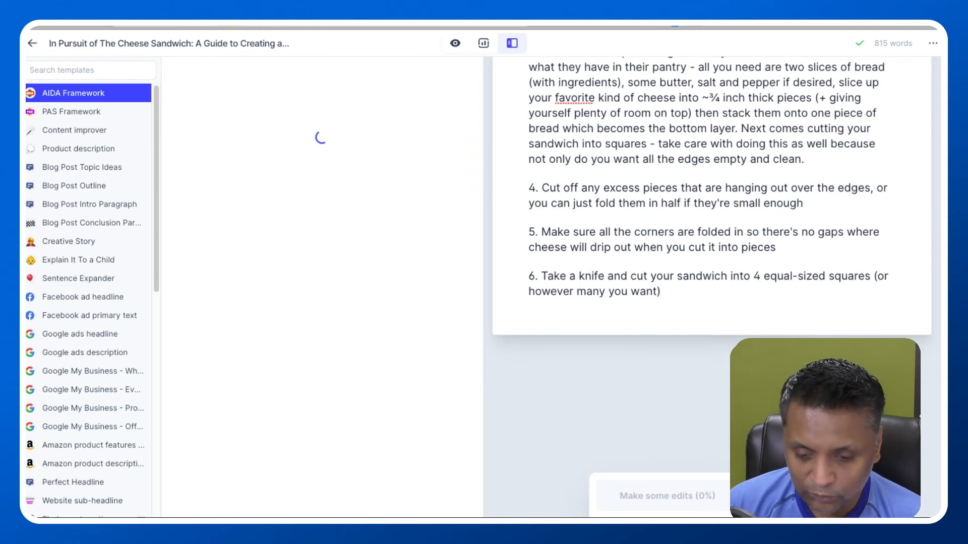
key("Return")
key("Return")
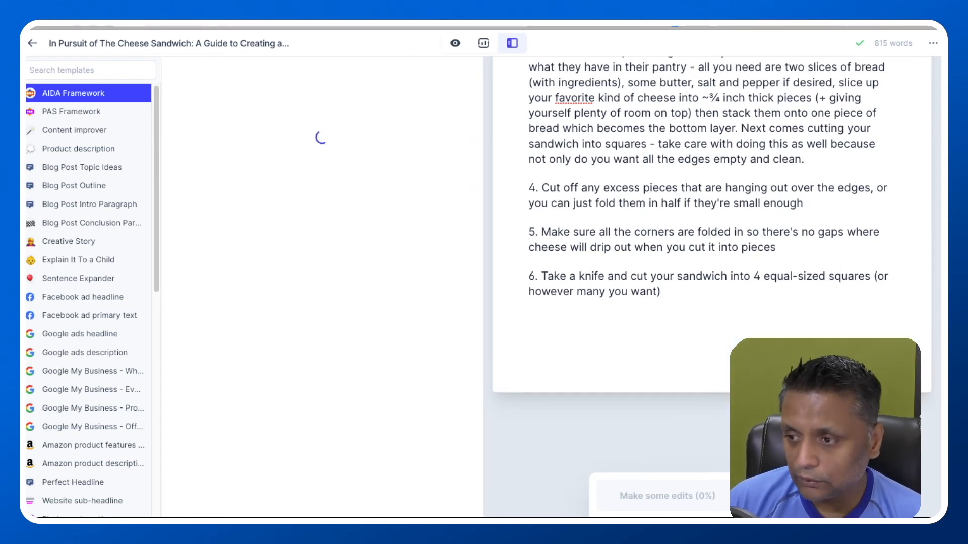
type("In Colclusio")
key("BackSpace")
key("BackSpace")
key("BackSpace")
key("BackSpace")
key("BackSpace")
key("BackSpace")
type("clusion")
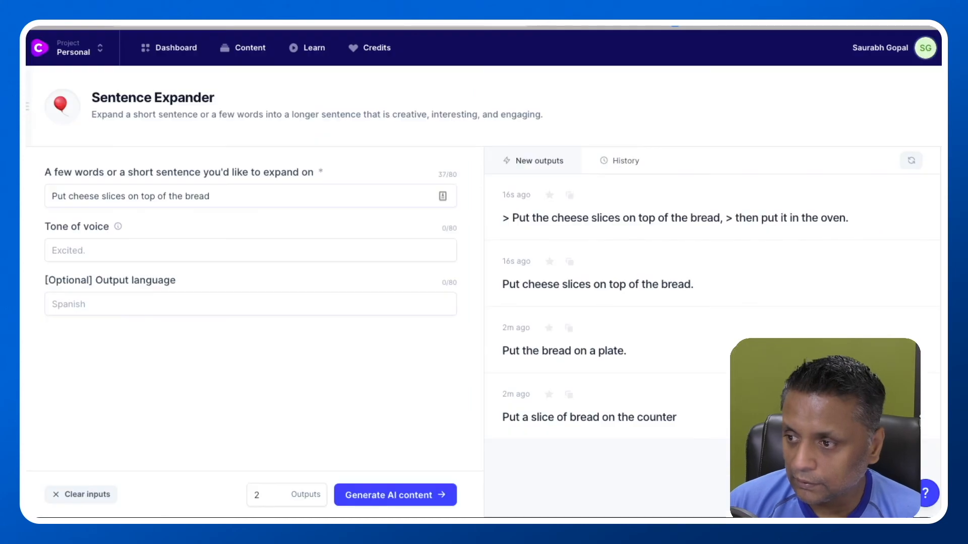
Step: Open the Blog Post Conclusion Paragraph template from the Blog category and clear the existing Columbus Car Audio outline from its main points
left_click(169, 48)
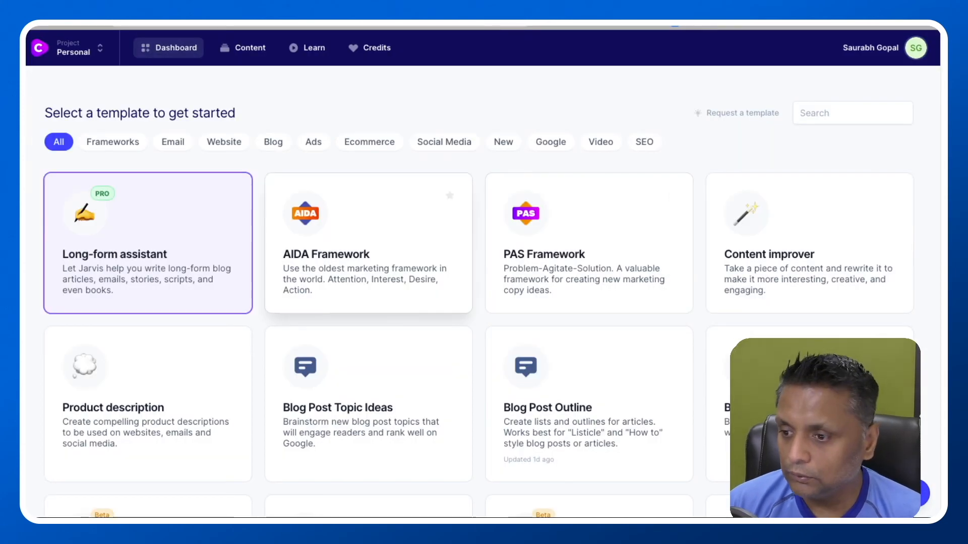
left_click(274, 142)
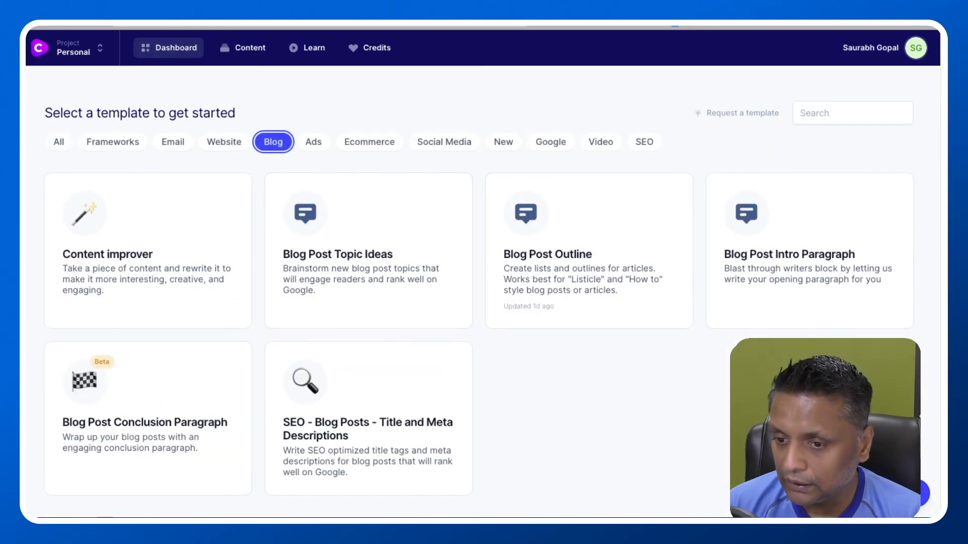
scroll(368, 418, "down", 2)
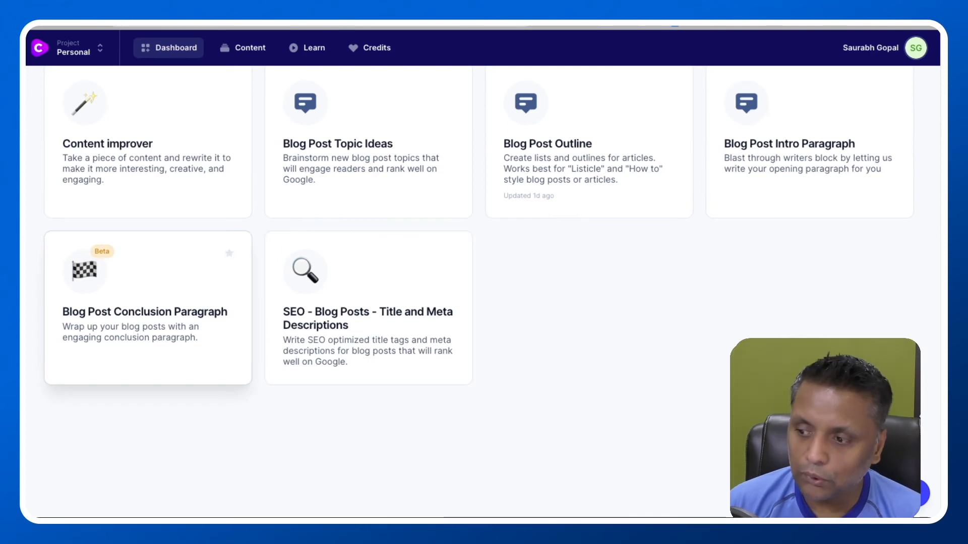
left_click(146, 308)
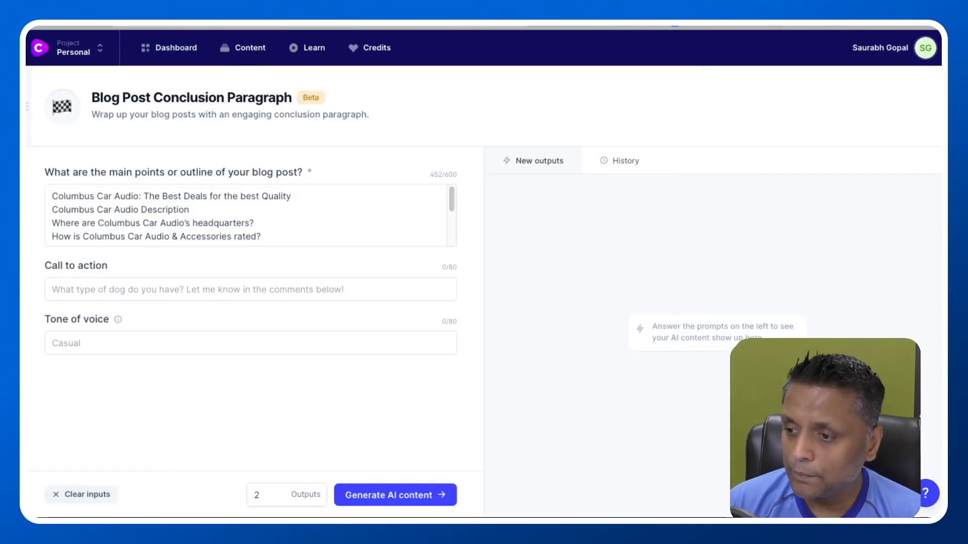
left_click(190, 209)
key("super+a")
key("BackSpace")
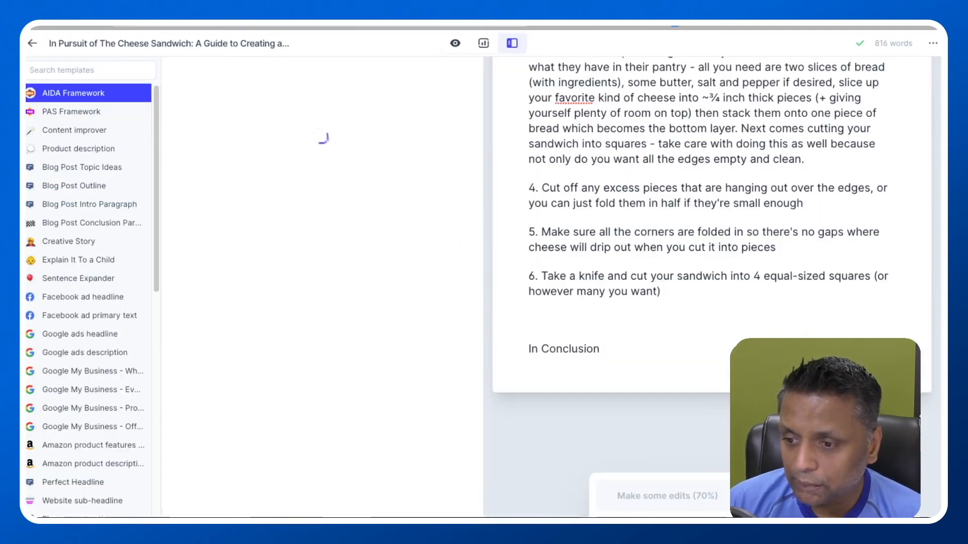
Step: Copy the first heading's text, "Get a slice of bread and put it on the counter", into the conclusion template's main points
scroll(711, 287, "up", 15)
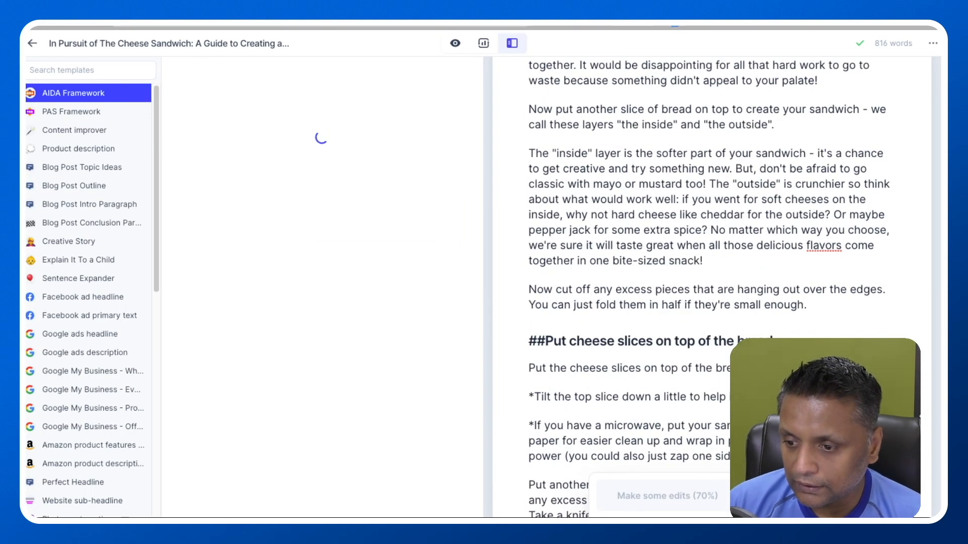
scroll(711, 287, "up", 5)
left_click_drag(545, 127, 818, 127)
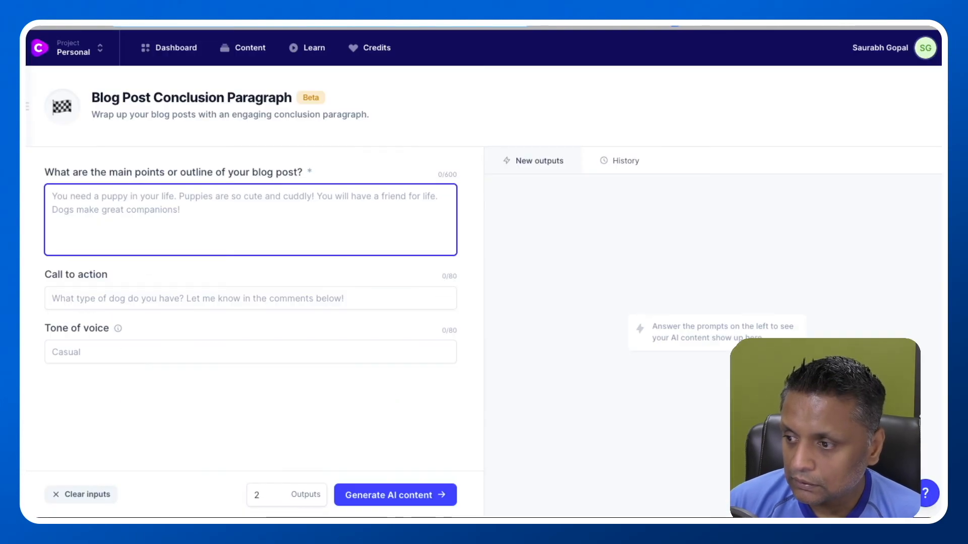
type("Get a slice of bread and put it on the counter")
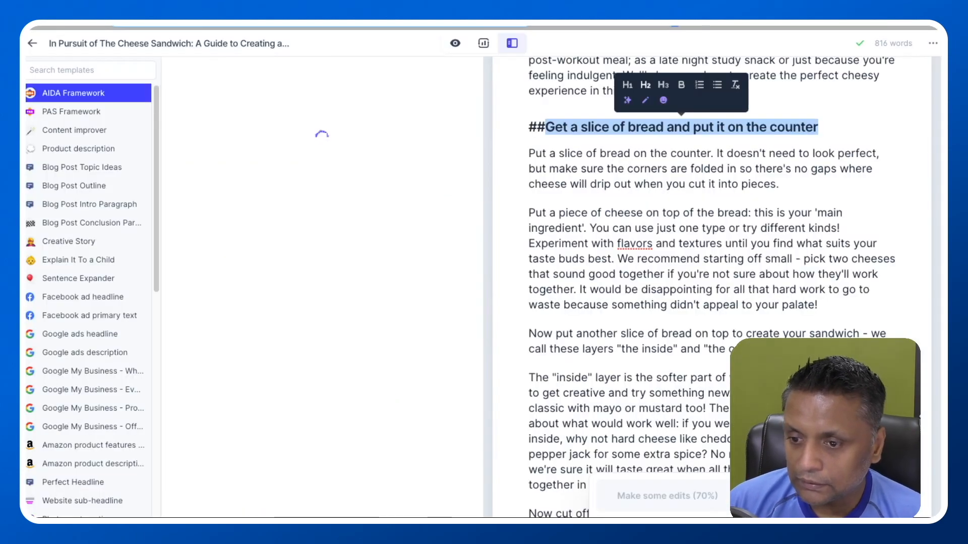
Step: Copy the second heading's text, "Put cheese slices on top of the bread", onto a new line of the template's main points
scroll(706, 288, "down", 6)
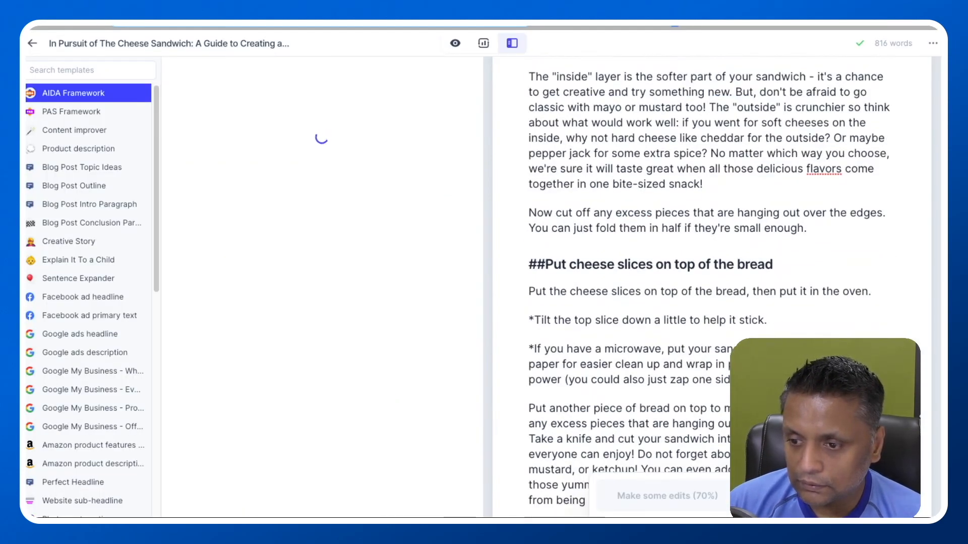
left_click_drag(545, 264, 773, 265)
key("ctrl+c")
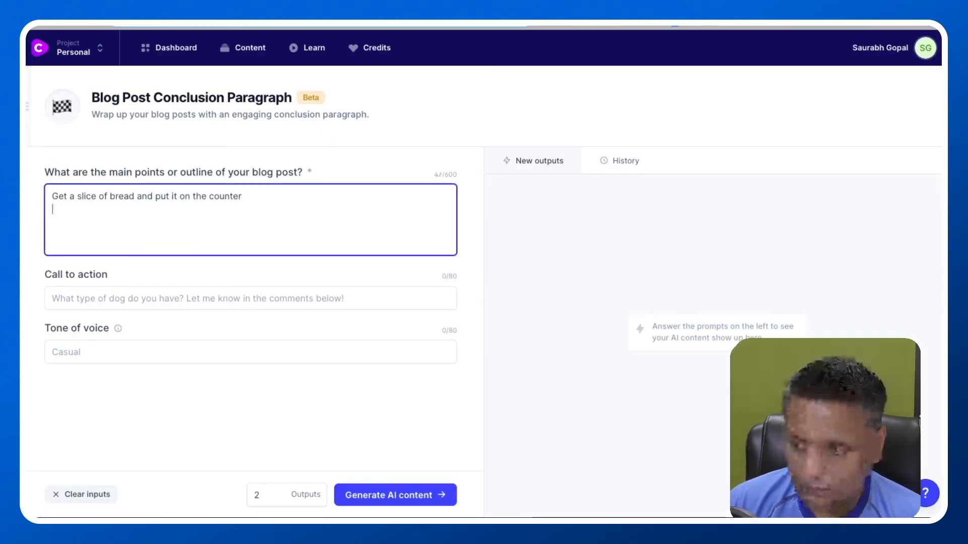
key("Return")
key("ctrl+v")
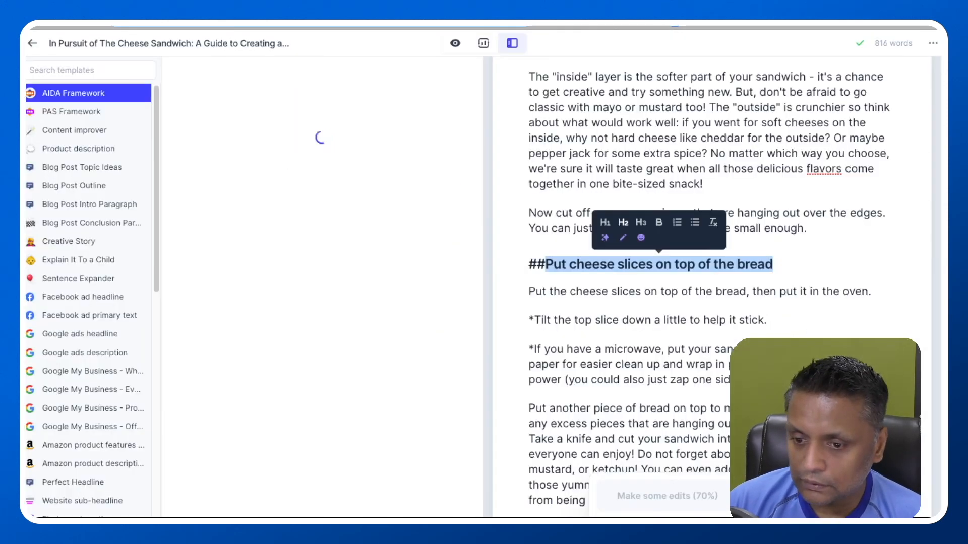
Step: Add the third heading's text, "Put another piece of bread on top to make your sandwich", as another main point and generate the conclusion outputs
scroll(706, 287, "down", 6)
left_click_drag(545, 290, 590, 306)
key("ctrl+c")
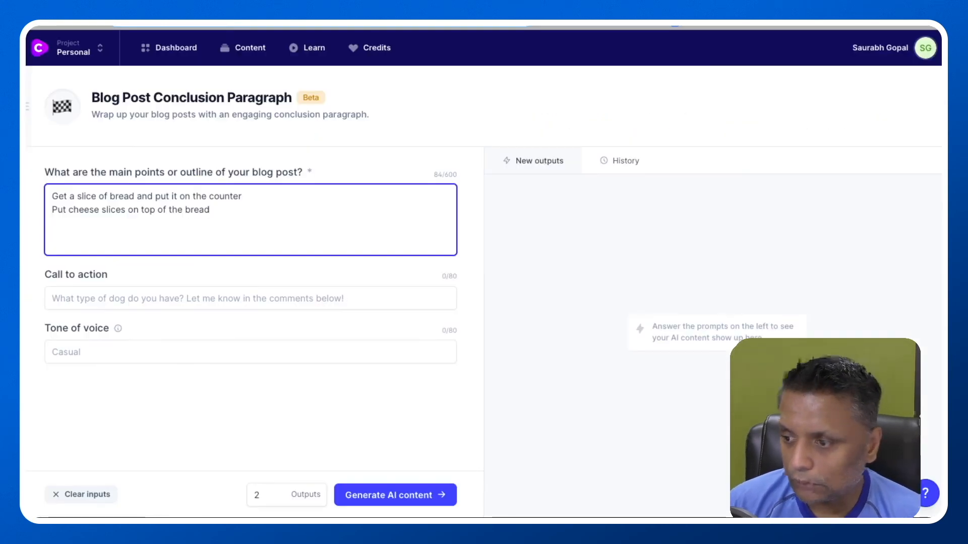
key("Return")
key("ctrl+v")
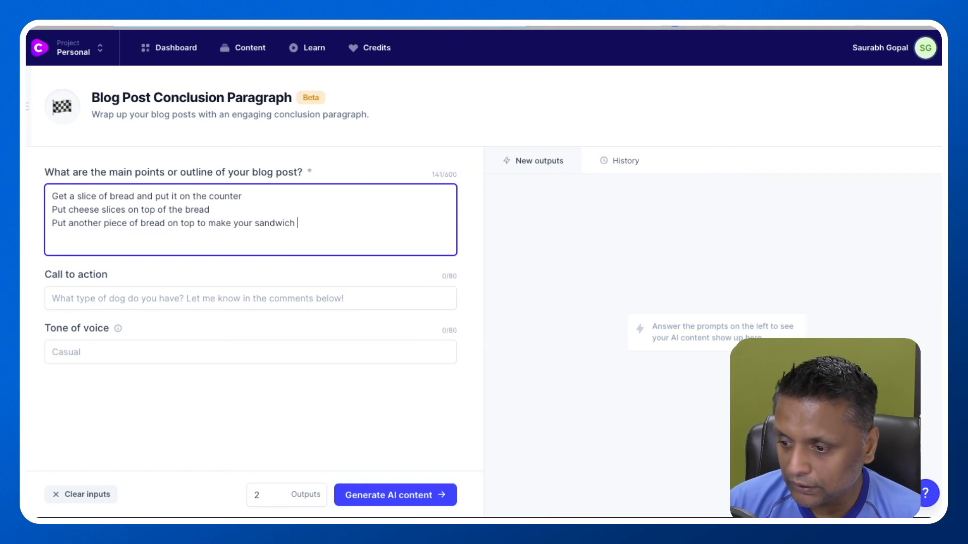
left_click(396, 495)
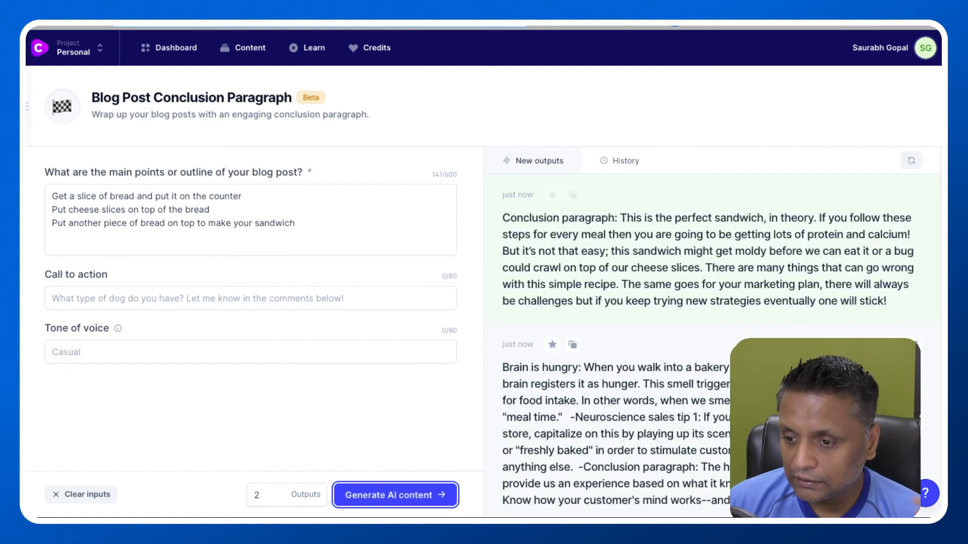
Step: Copy the "This is the perfect sandwich" output without its "Conclusion paragraph:" label and paste it on a new line below "In Conclusion" in the document
scroll(720, 333, "down", 2)
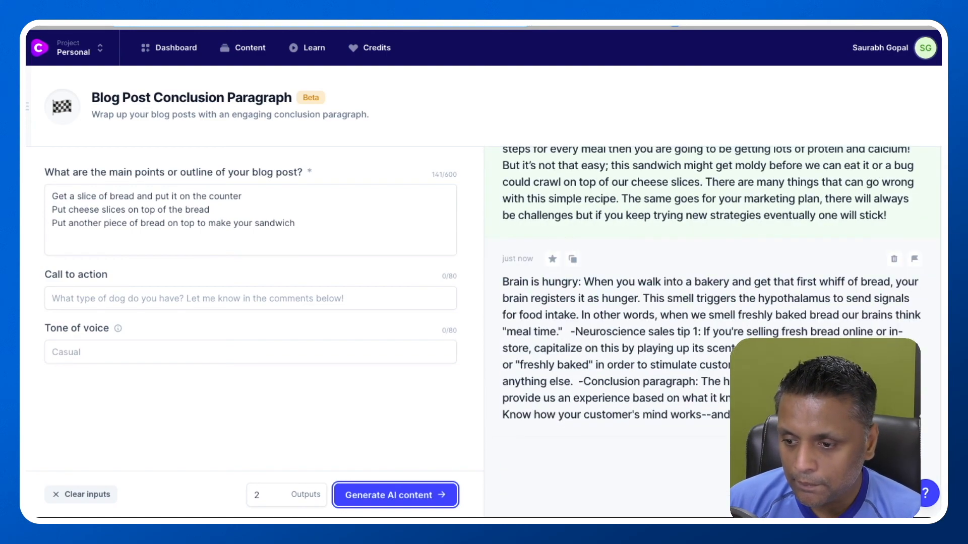
scroll(721, 333, "up", 2)
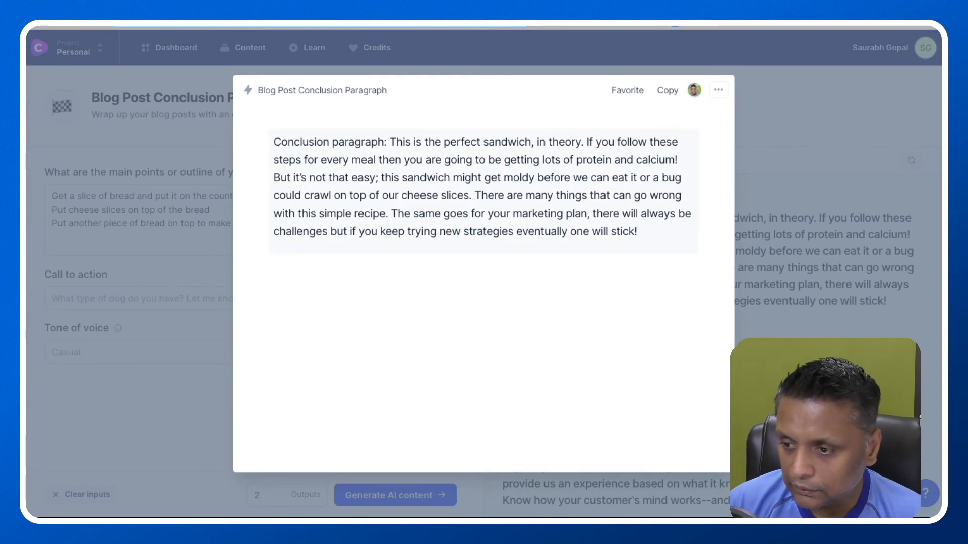
left_click_drag(640, 232, 476, 159)
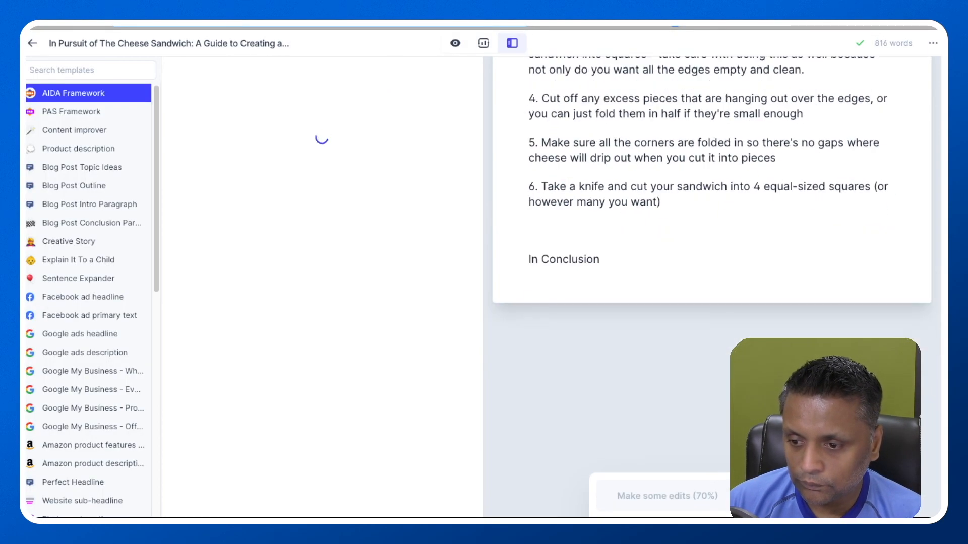
key("Return")
key("ctrl+v")
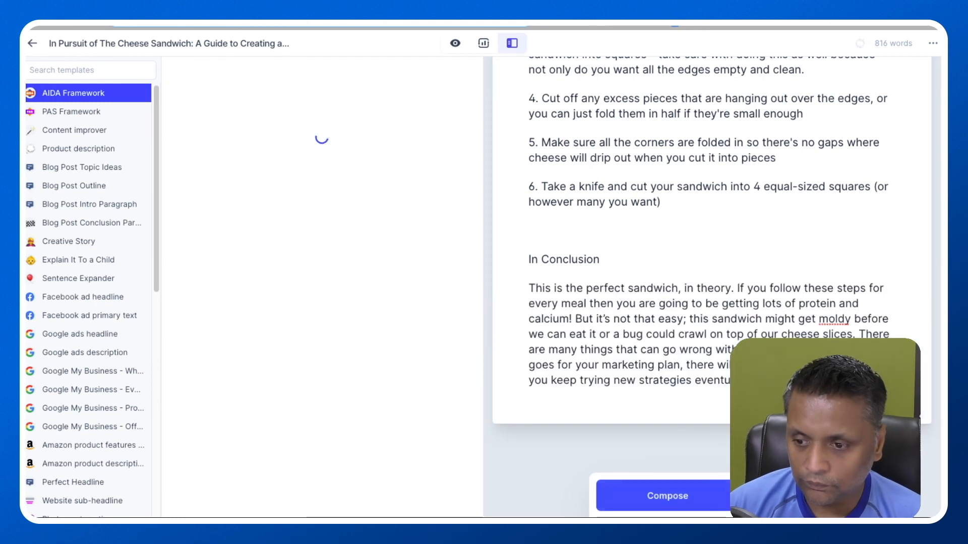
Step: Review the draft from the conclusion upward, highlighting leftover numbered points 4, 5 and 6 in turn to check them
scroll(706, 287, "up", 3)
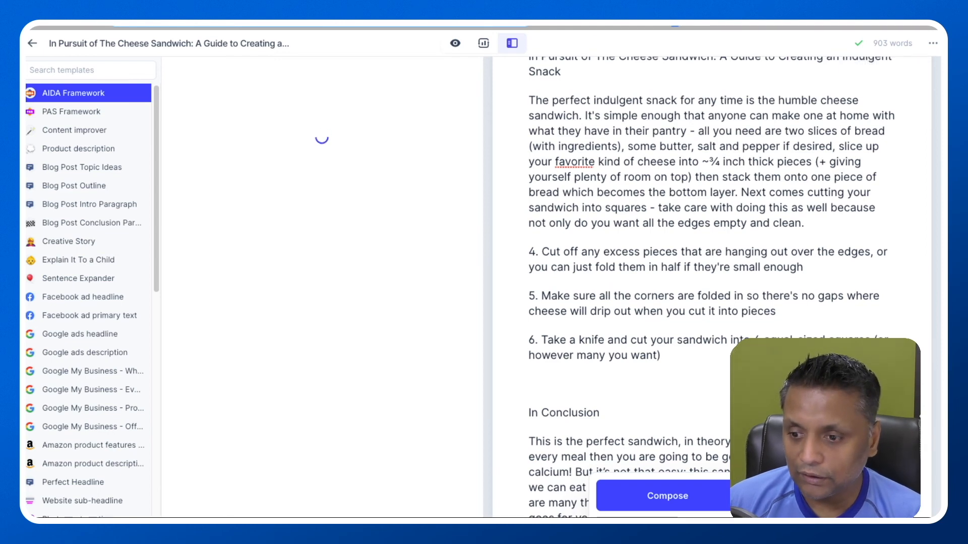
scroll(706, 287, "up", 1)
left_click_drag(806, 289, 529, 273)
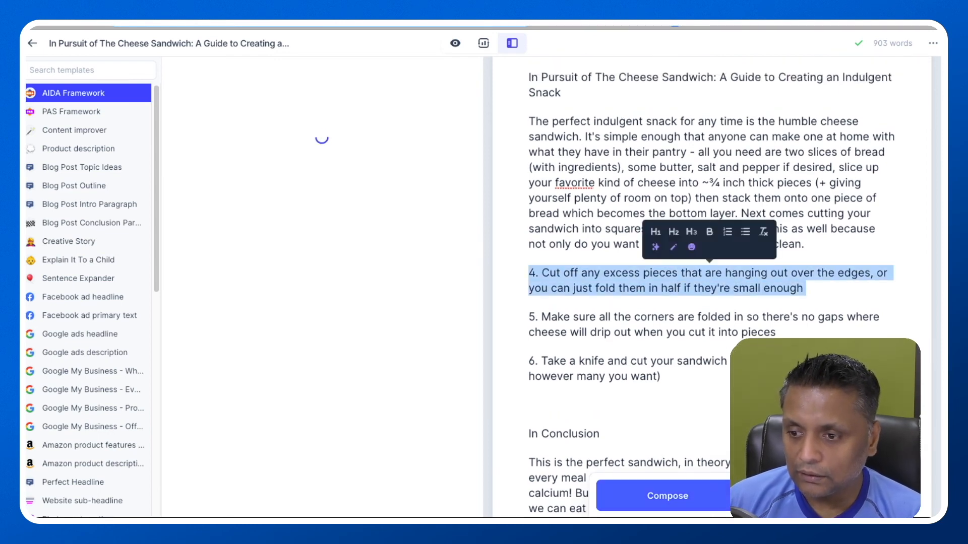
left_click_drag(777, 333, 529, 317)
left_click_drag(664, 401, 528, 361)
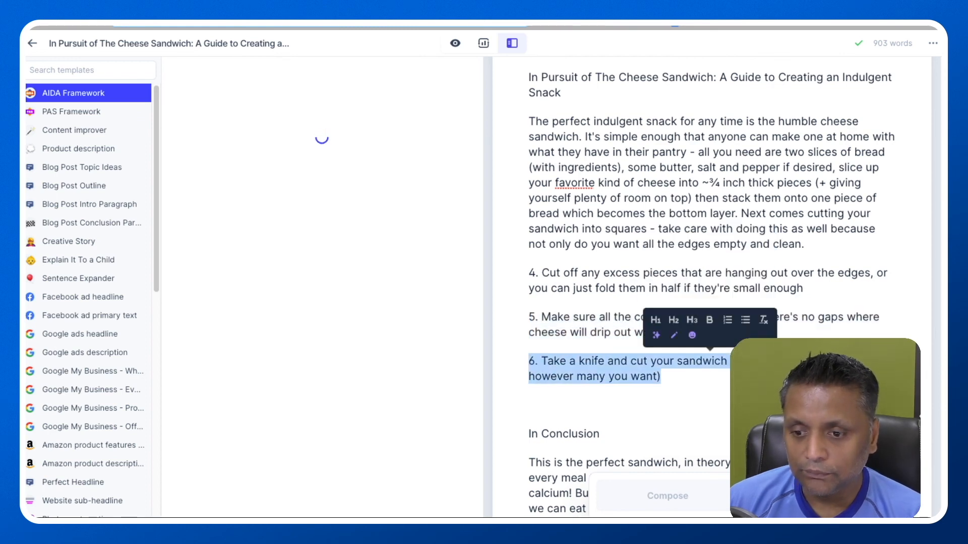
scroll(706, 287, "up", 3)
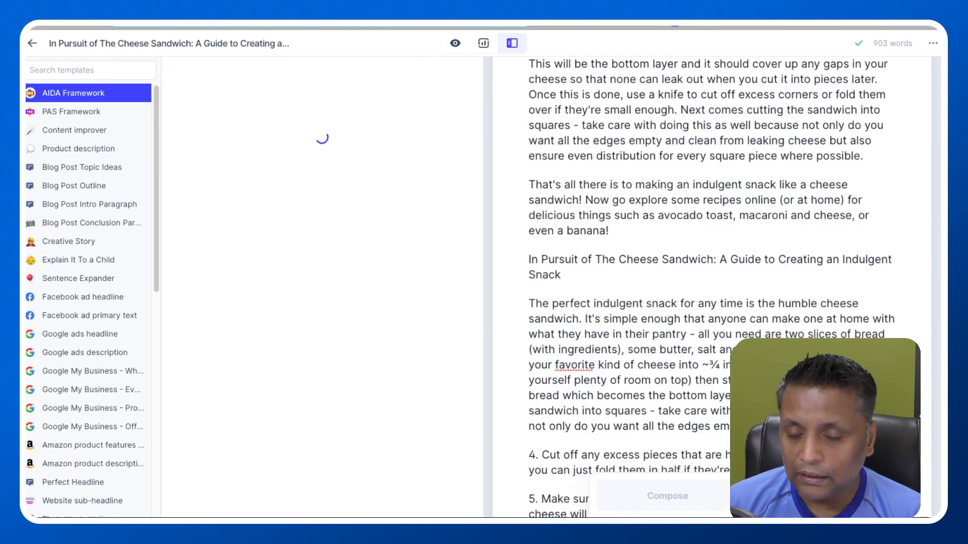
scroll(705, 288, "up", 6)
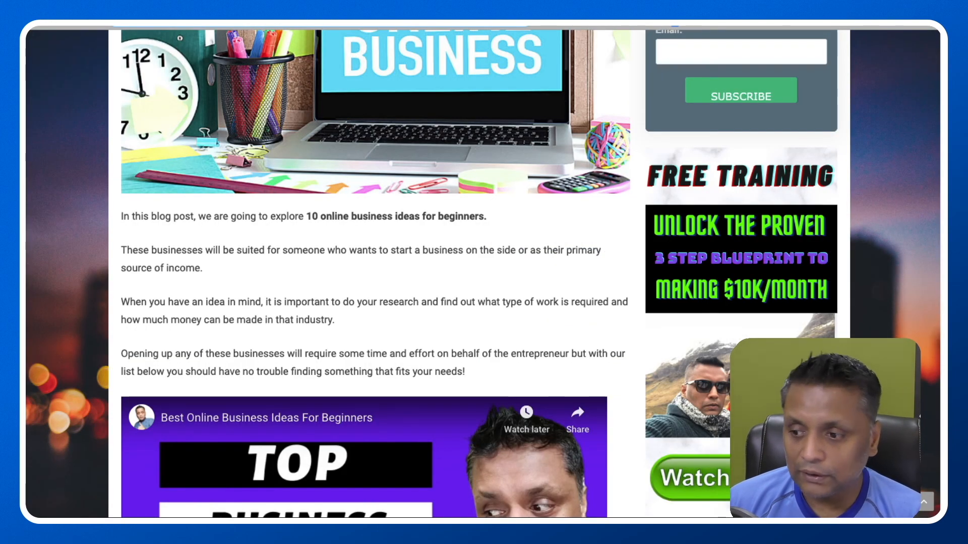
Step: Look through the published post on 10 online business ideas for beginners, and reread the sandwich draft's sections around "Put cheese slices on top of the bread"
scroll(373, 273, "down", 15)
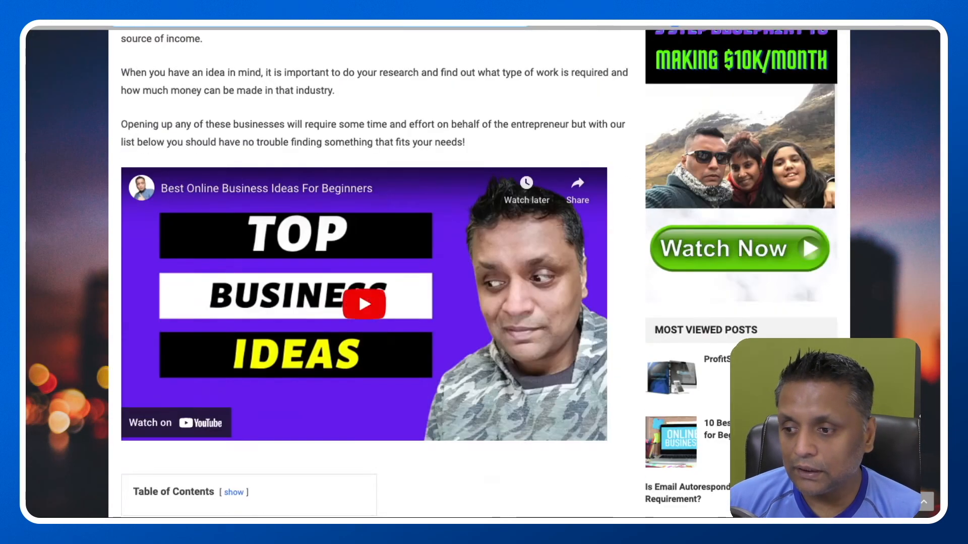
scroll(373, 272, "down", 3)
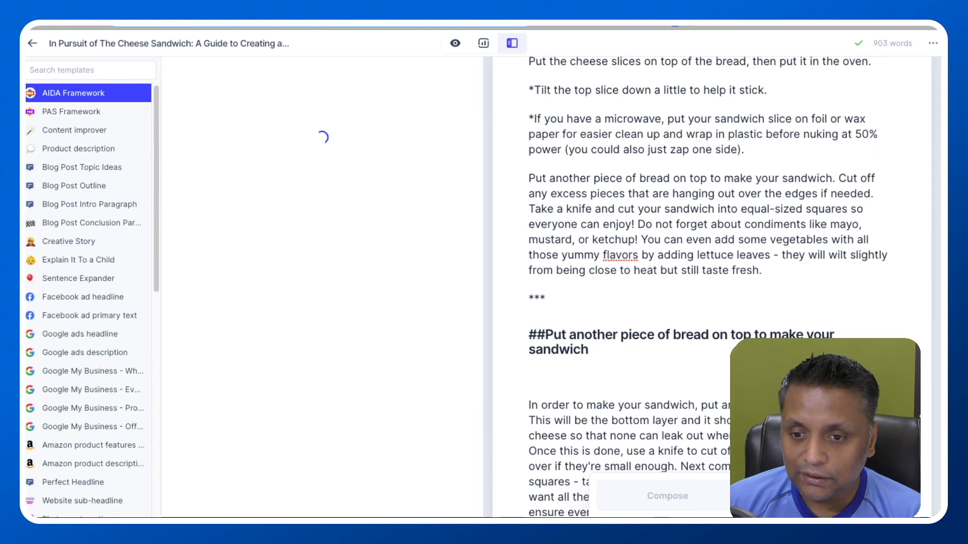
scroll(706, 283, "up", 5)
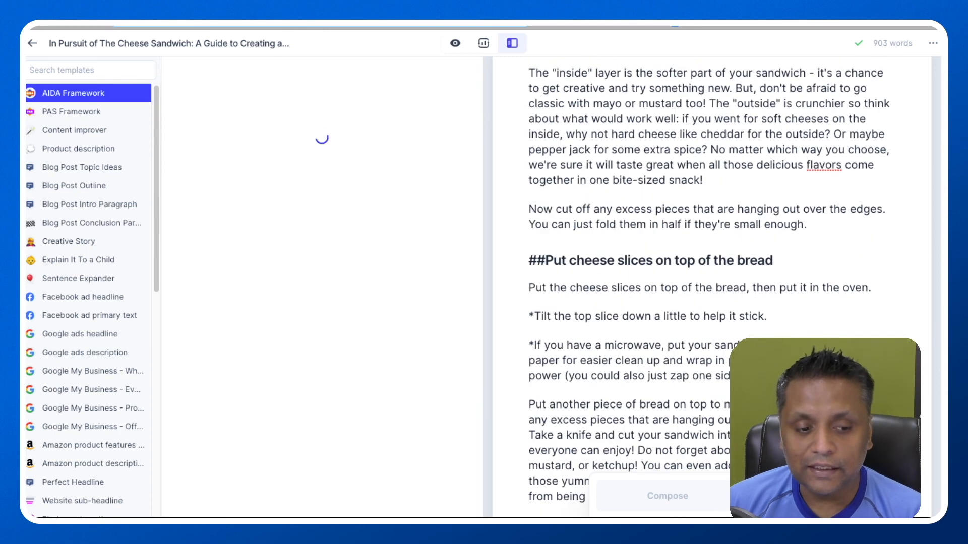
scroll(706, 283, "up", 2)
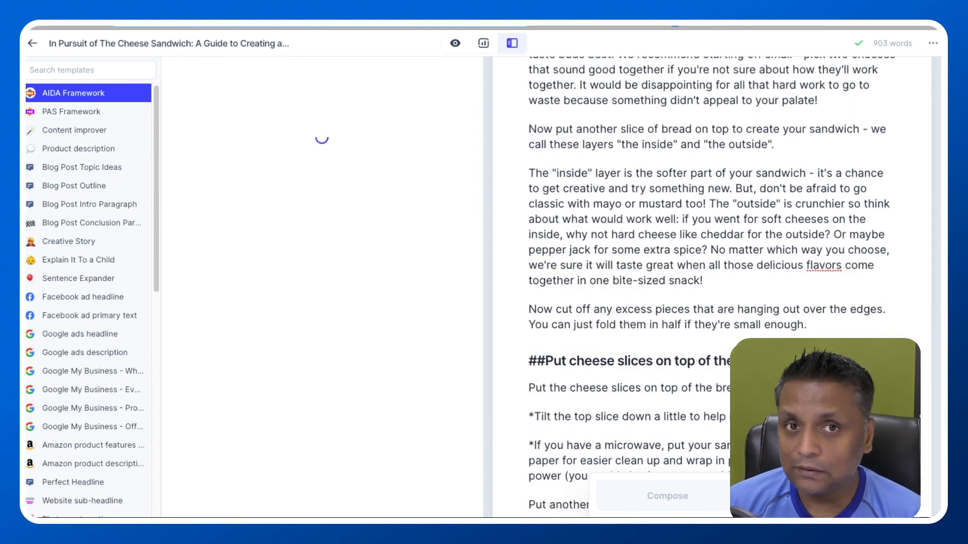